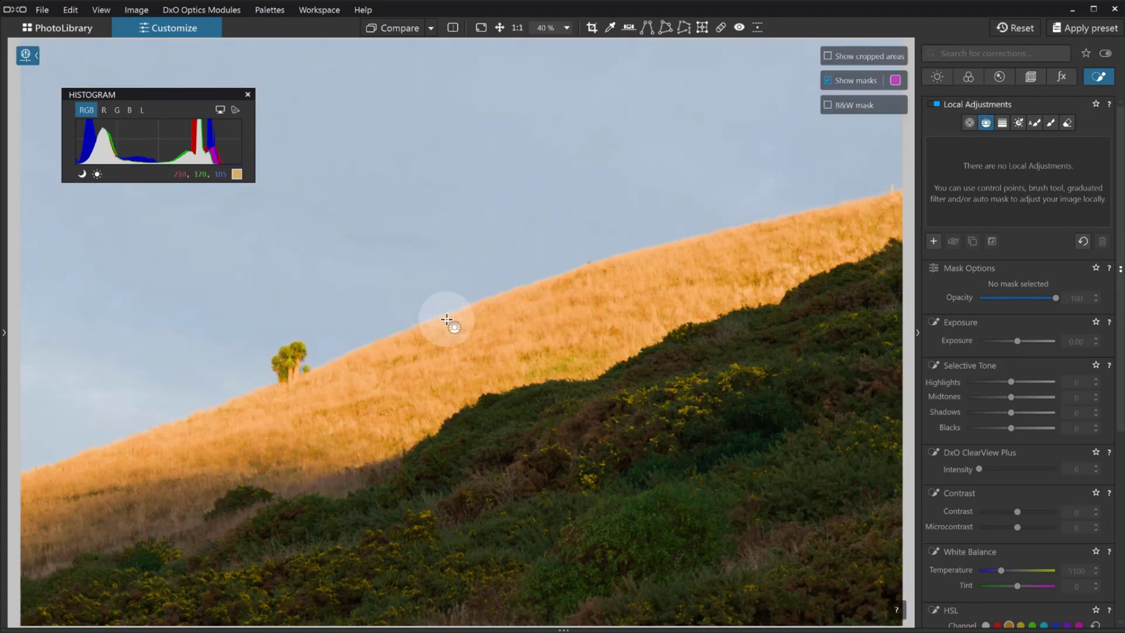
Add a control line along the hill's ridge to mask the sky, sampling its selection colour from the sky.
click(460, 331)
drag(463, 346, 473, 371)
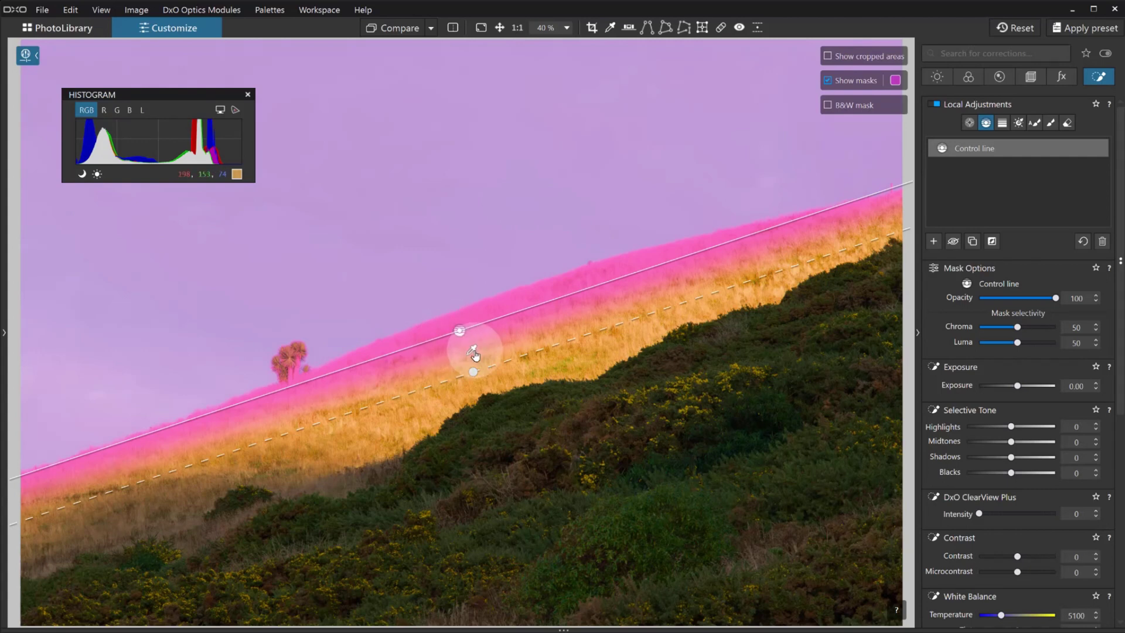
click(453, 244)
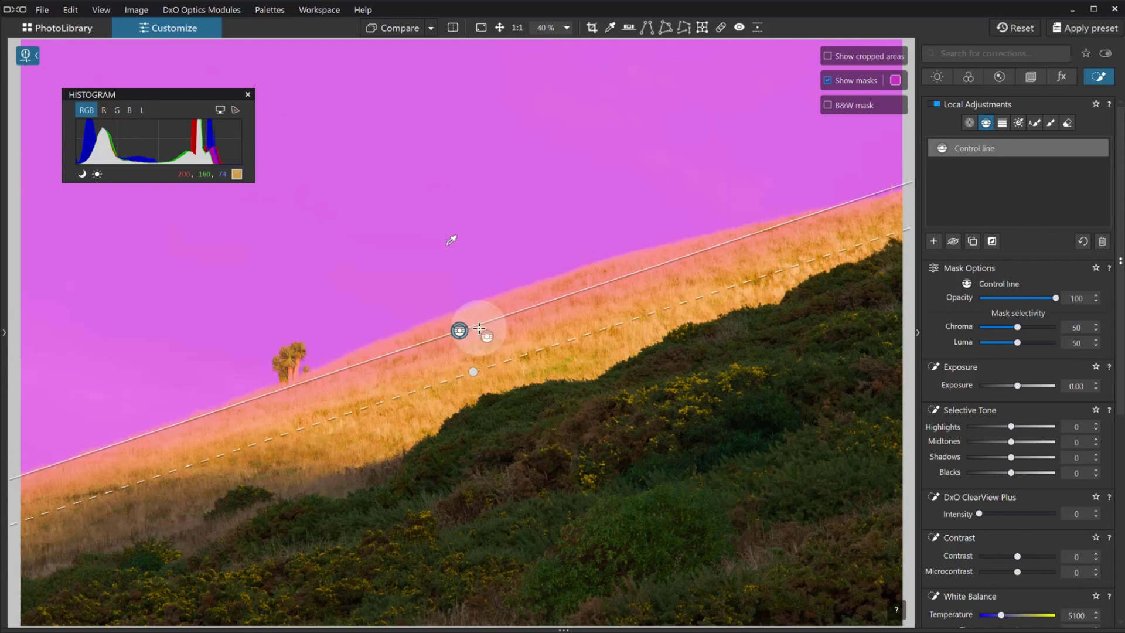
Create a new mask with a control line along the upper edge of the bushes, sampling its colour from the dark bushes.
click(934, 241)
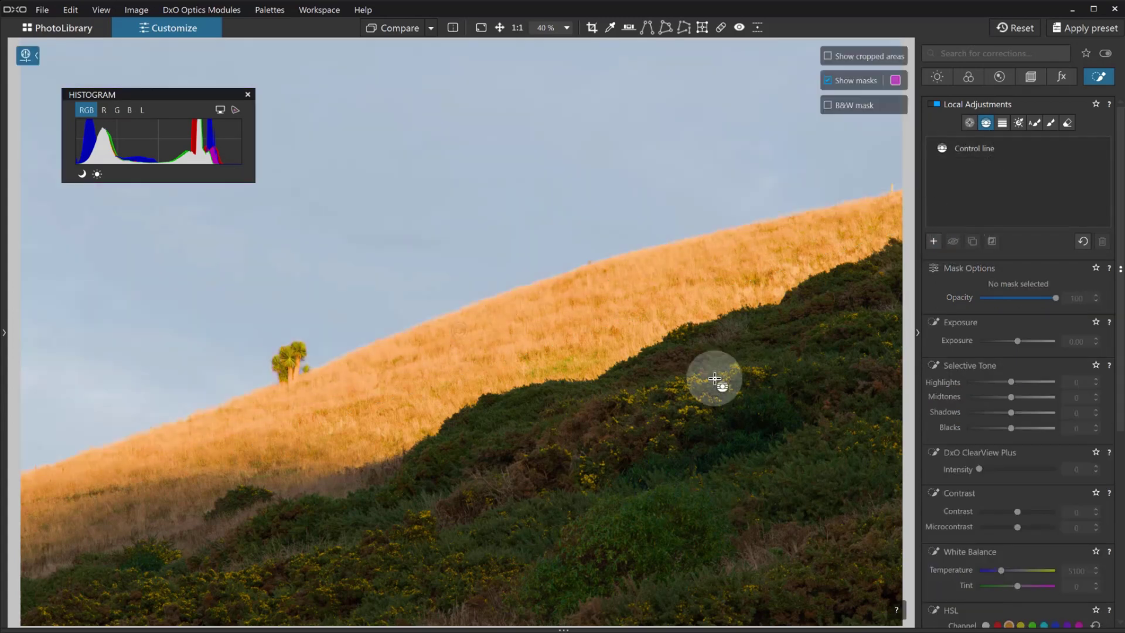
drag(561, 405, 533, 346)
drag(551, 390, 539, 457)
drag(551, 413, 542, 401)
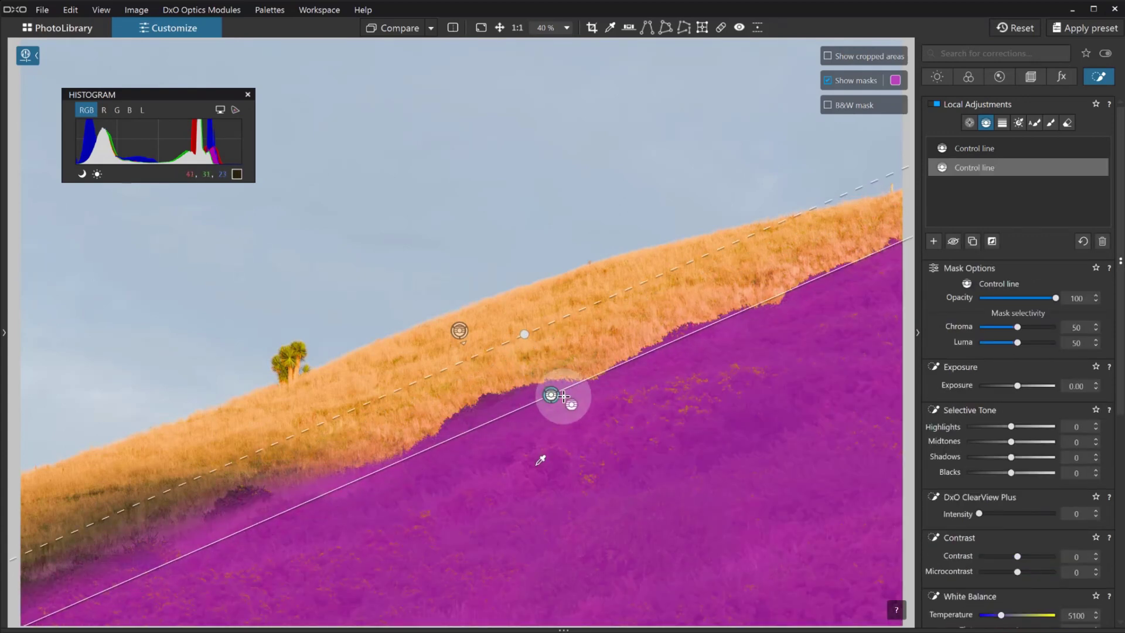
Create another control line mask just below the edge between grass and bushes, sampling its colour from the golden grass.
click(934, 241)
drag(503, 398, 527, 463)
mouse_move(508, 415)
mouse_down()
mouse_move(514, 431)
mouse_move(512, 416)
mouse_up()
click(515, 347)
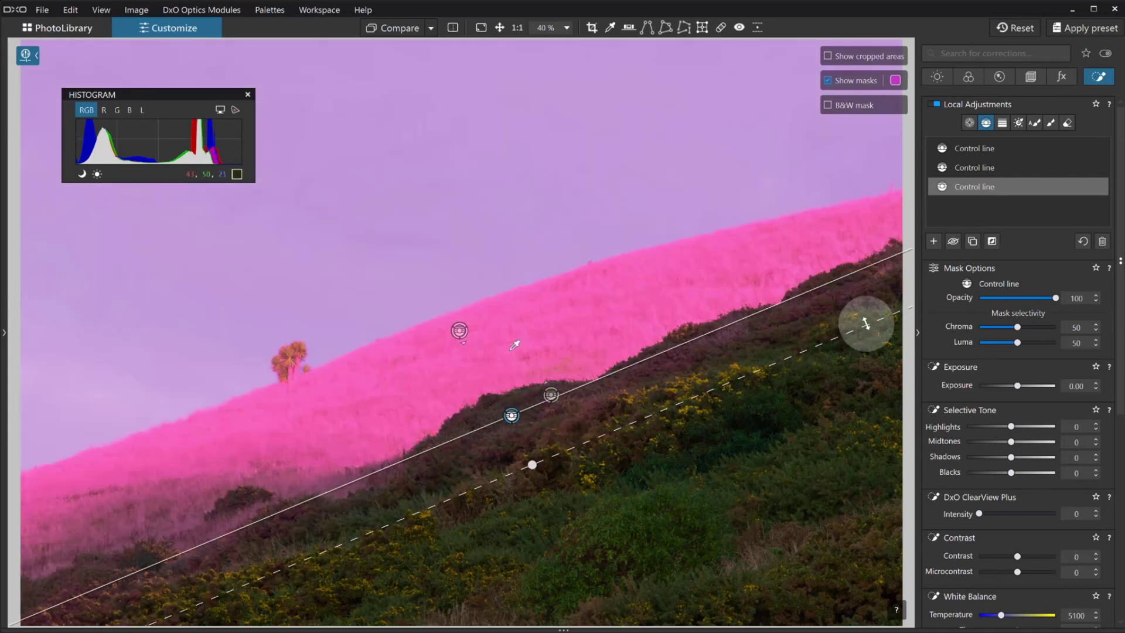
Create a new mask with a control point on the tree at the hill's ridge.
click(937, 216)
click(969, 123)
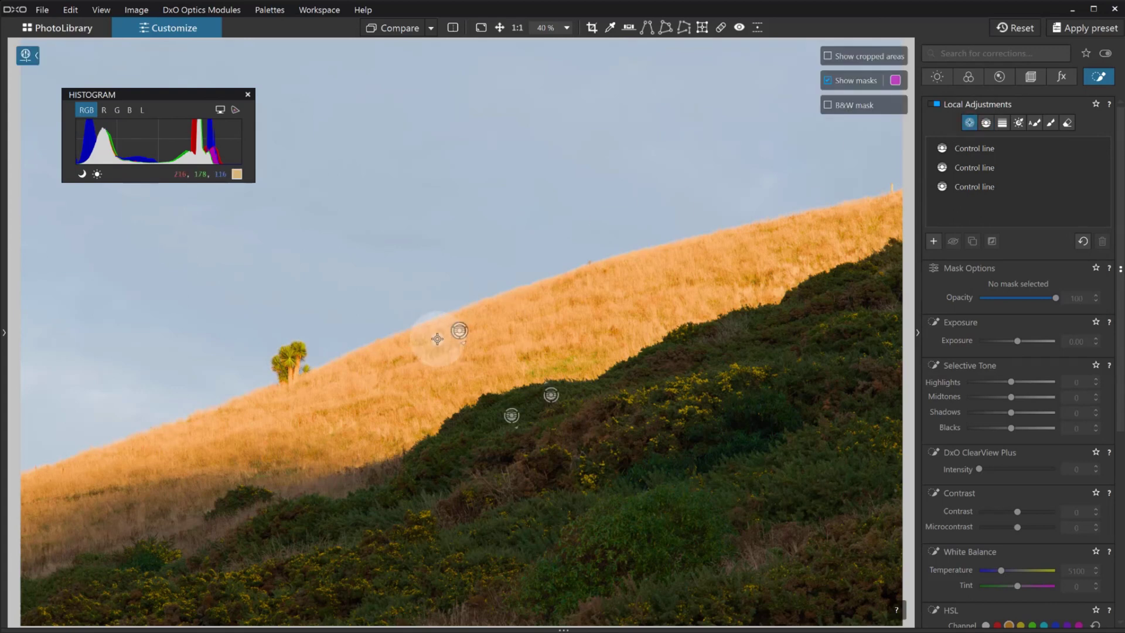
click(289, 360)
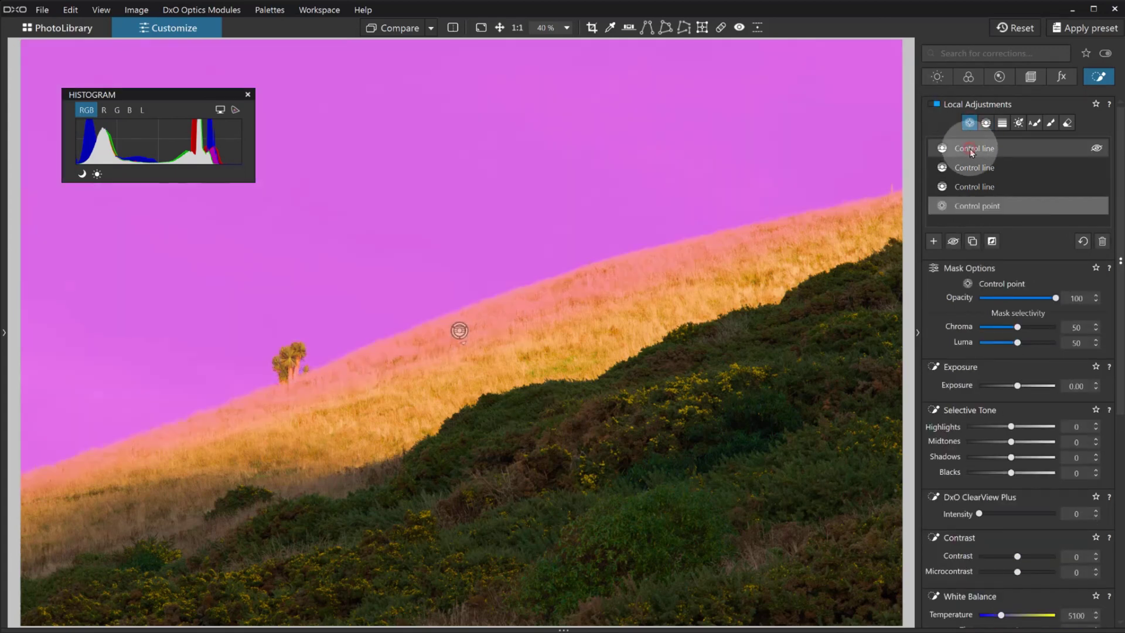
Rename the first control line mask as Sky and the second one as Bushes.
click(969, 149)
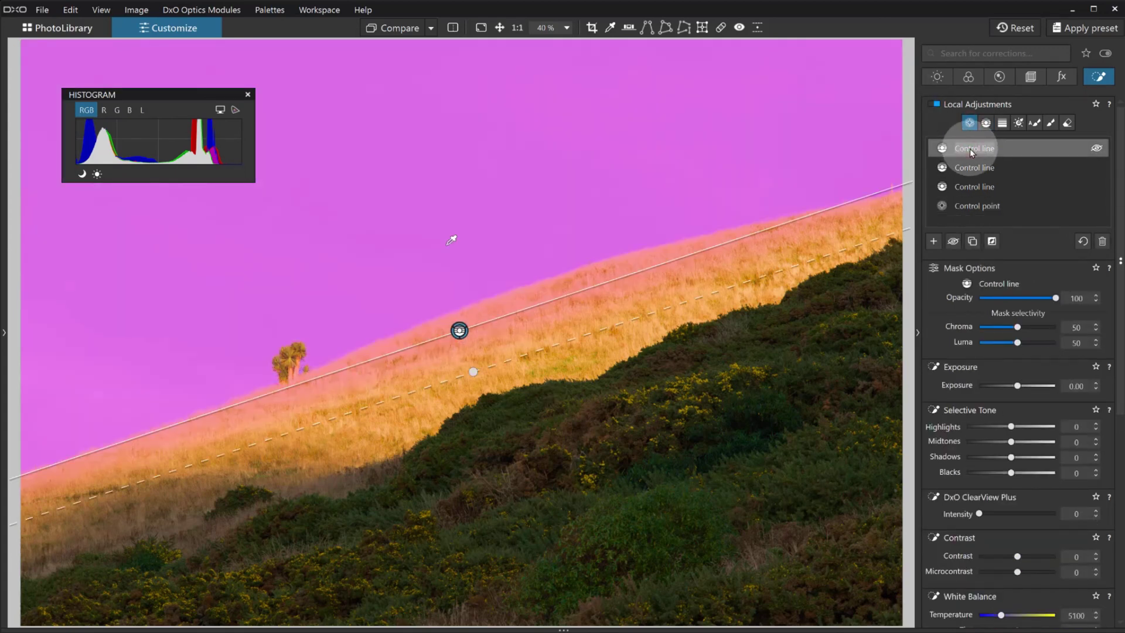
text(Sky)
key(Return)
click(969, 167)
double_click(970, 169)
text(Bushes)
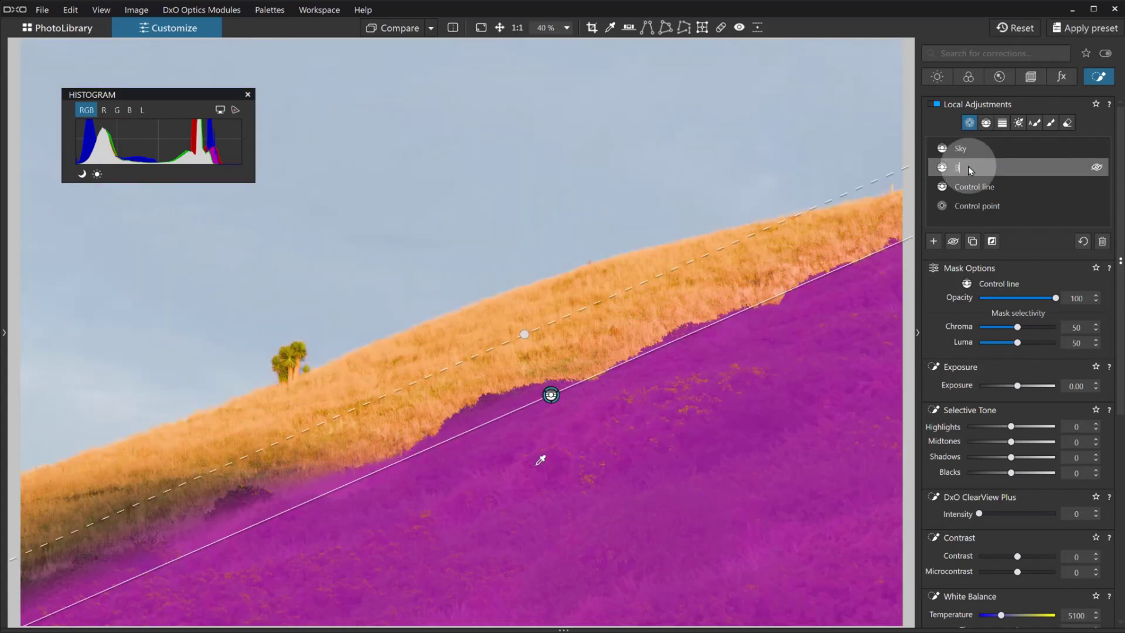
Rename the third control line mask as Grass and the control point mask as Tree.
click(974, 187)
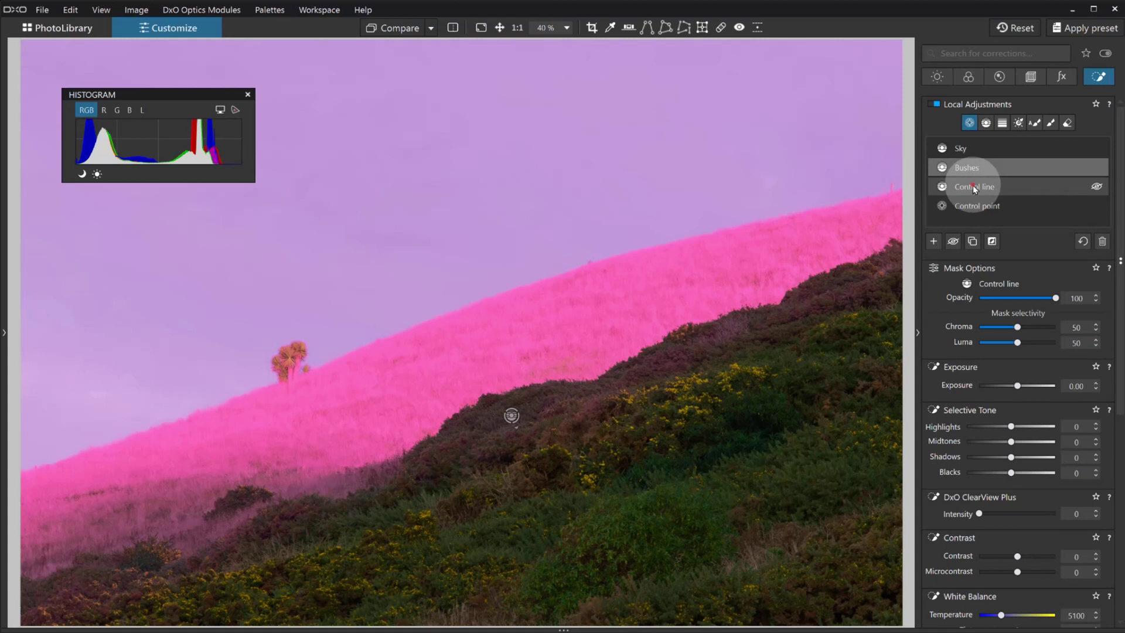
double_click(972, 187)
text(Grass)
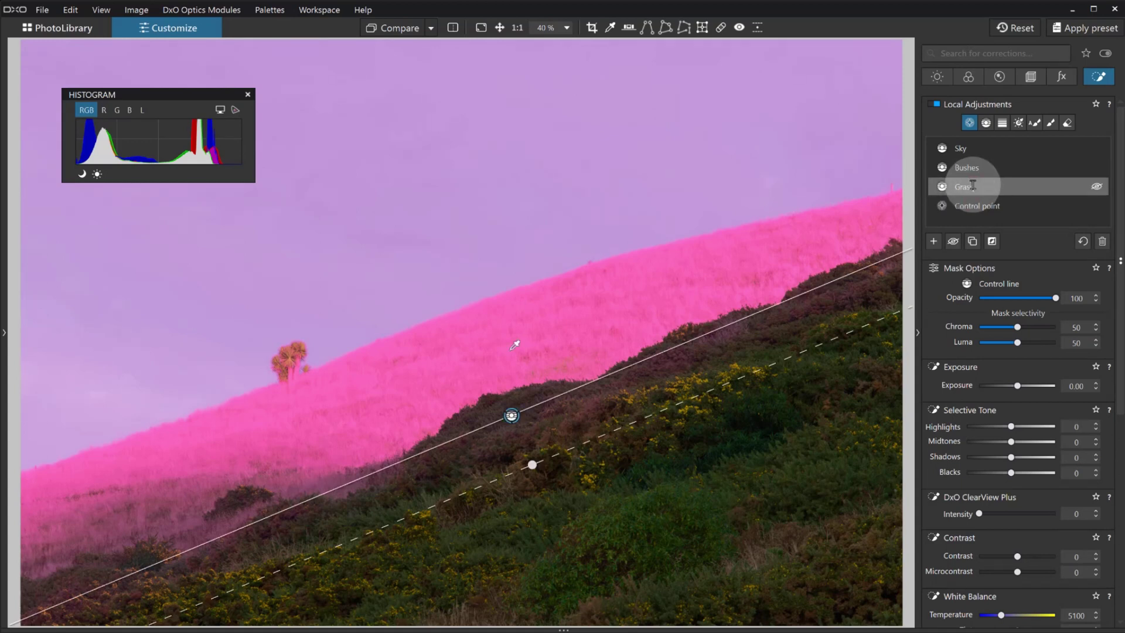
click(981, 206)
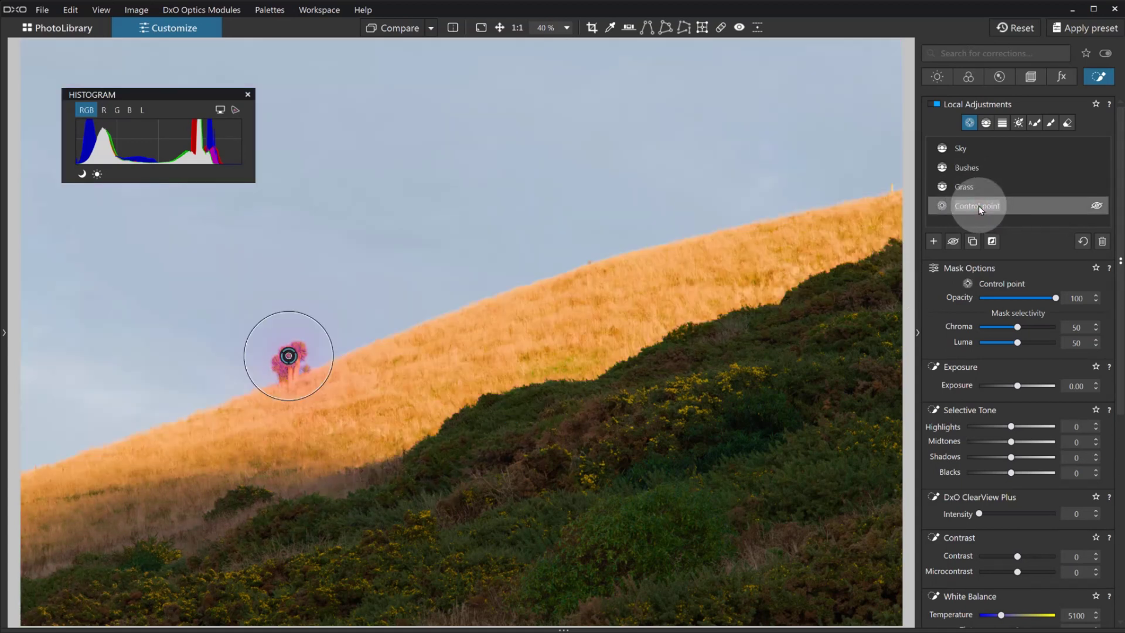
text(Tree)
key(Return)
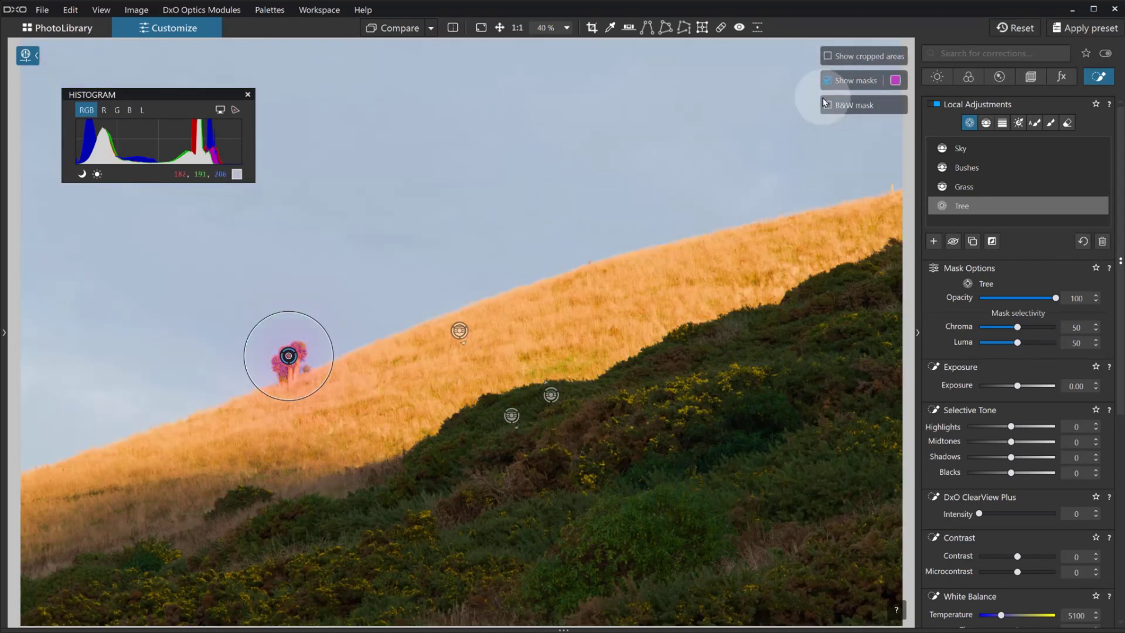
Refine the Sky mask's selectivity by setting Chroma to 56 and Luma to 46.
click(459, 331)
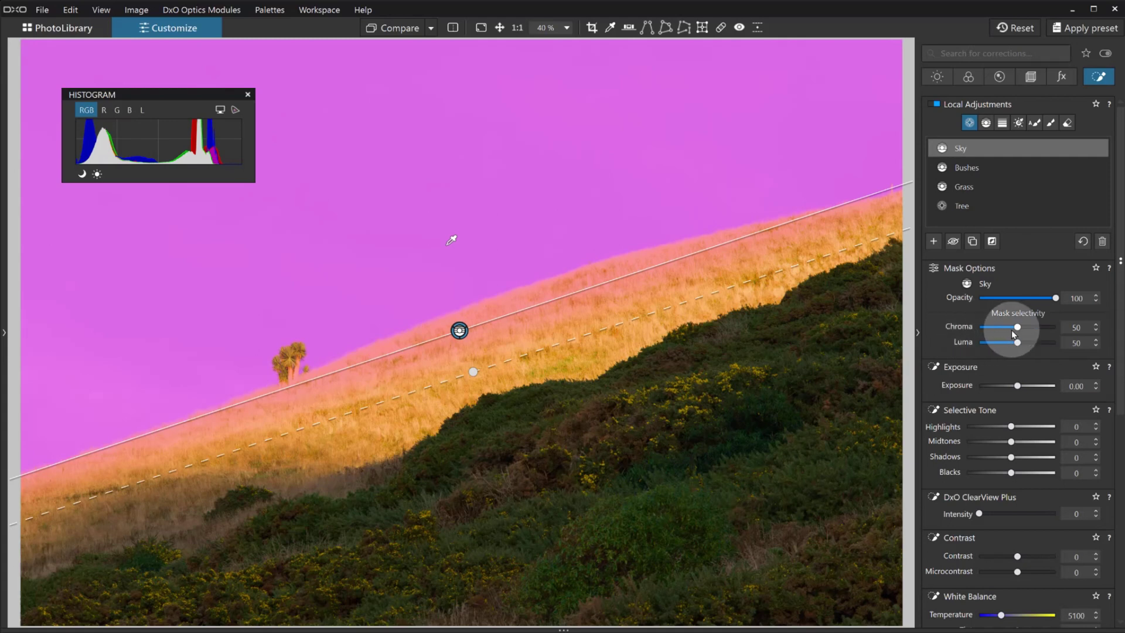
drag(1017, 330, 1021, 330)
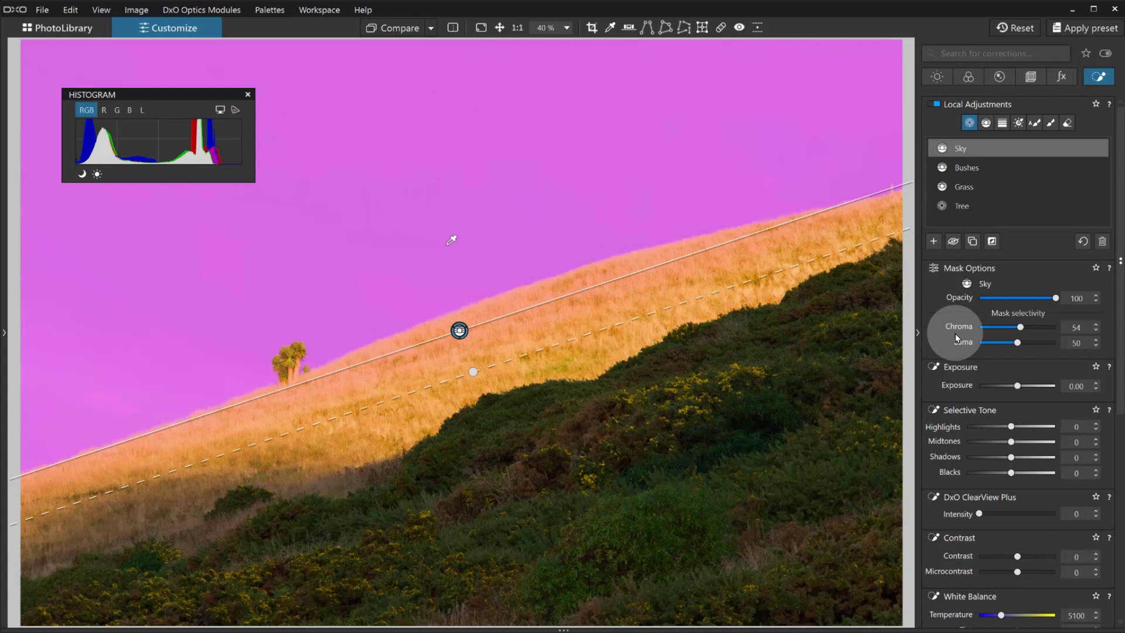
mouse_move(1019, 342)
mouse_down()
mouse_move(1033, 346)
mouse_move(1018, 348)
mouse_up()
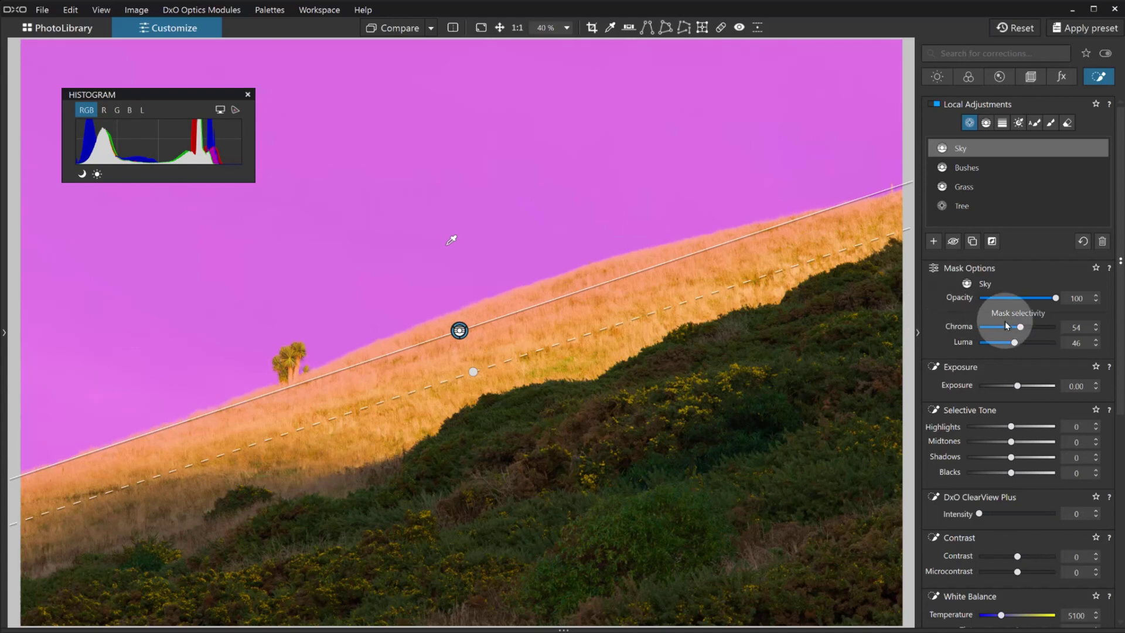
scroll(1032, 328, down, 3)
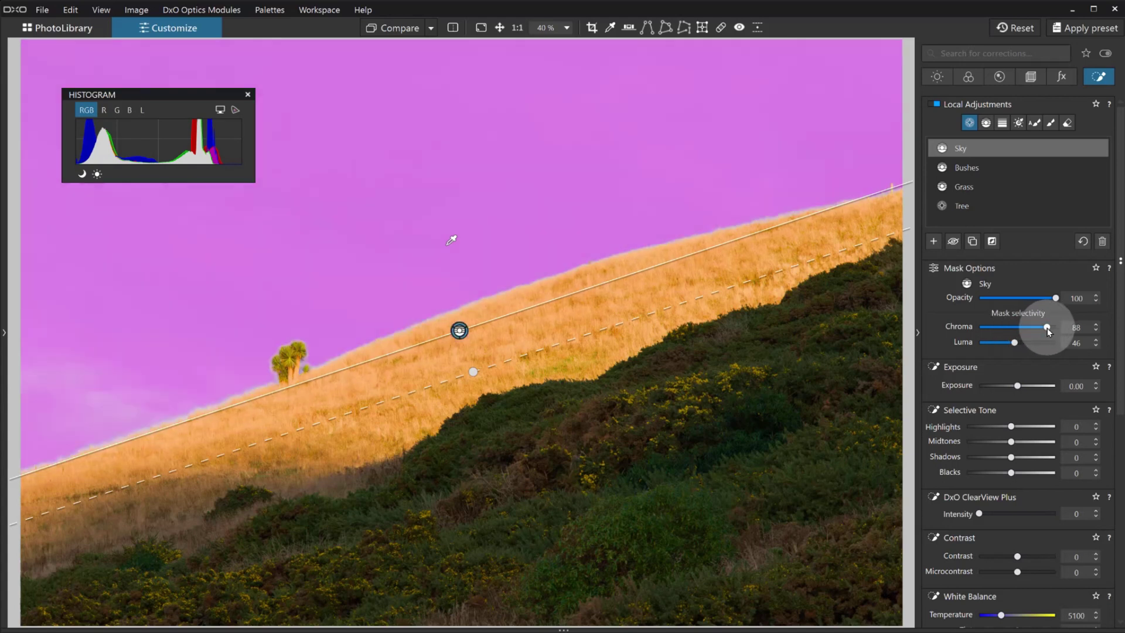
drag(1048, 331, 1024, 332)
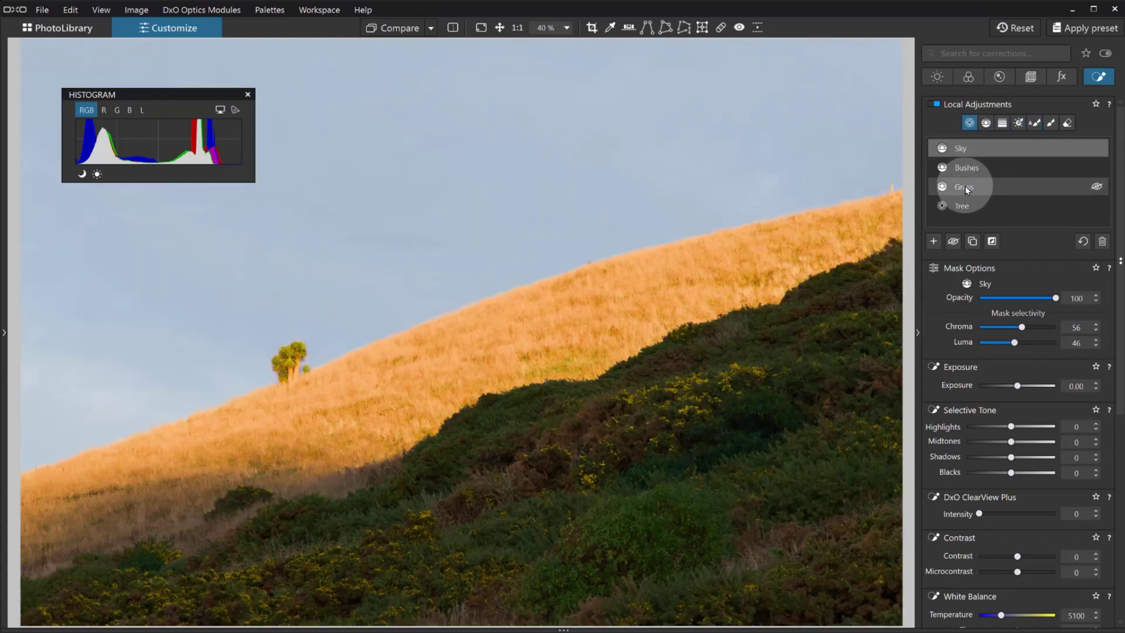
Add a subtractive control line to the Grass mask near the hill's right end, with a wide transition towards the middle of the slope.
click(965, 186)
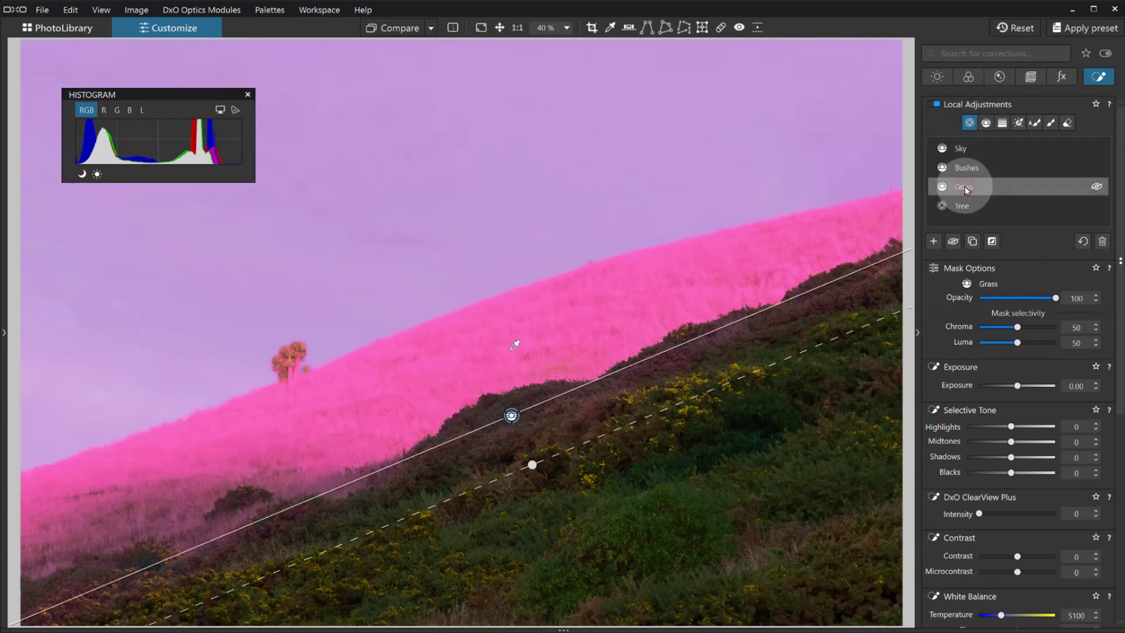
click(986, 122)
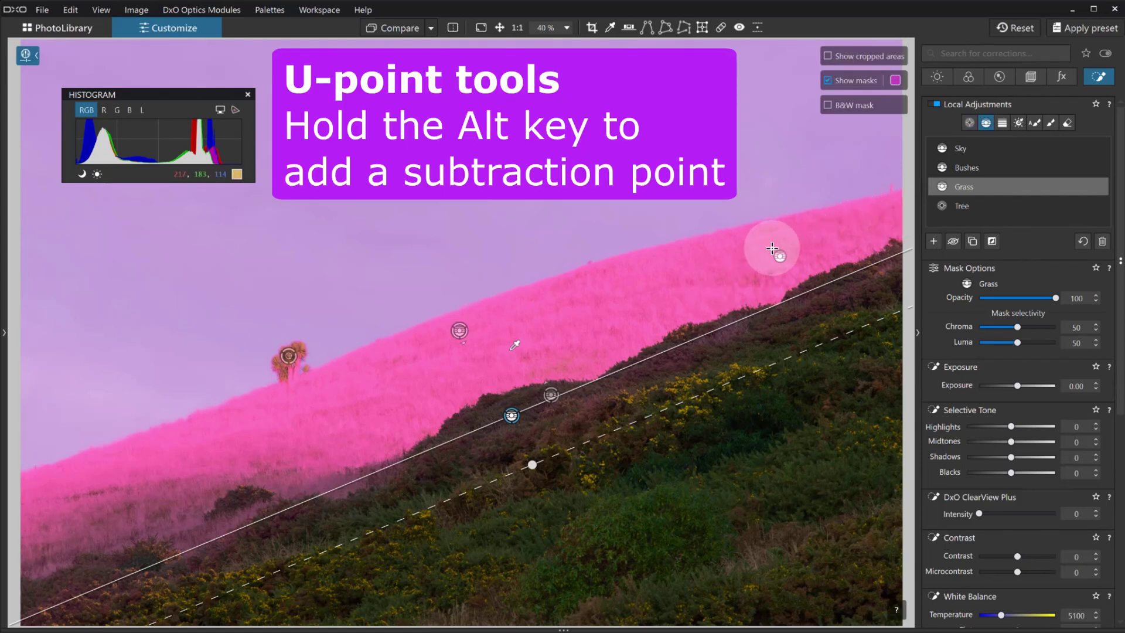
alt+click(767, 250)
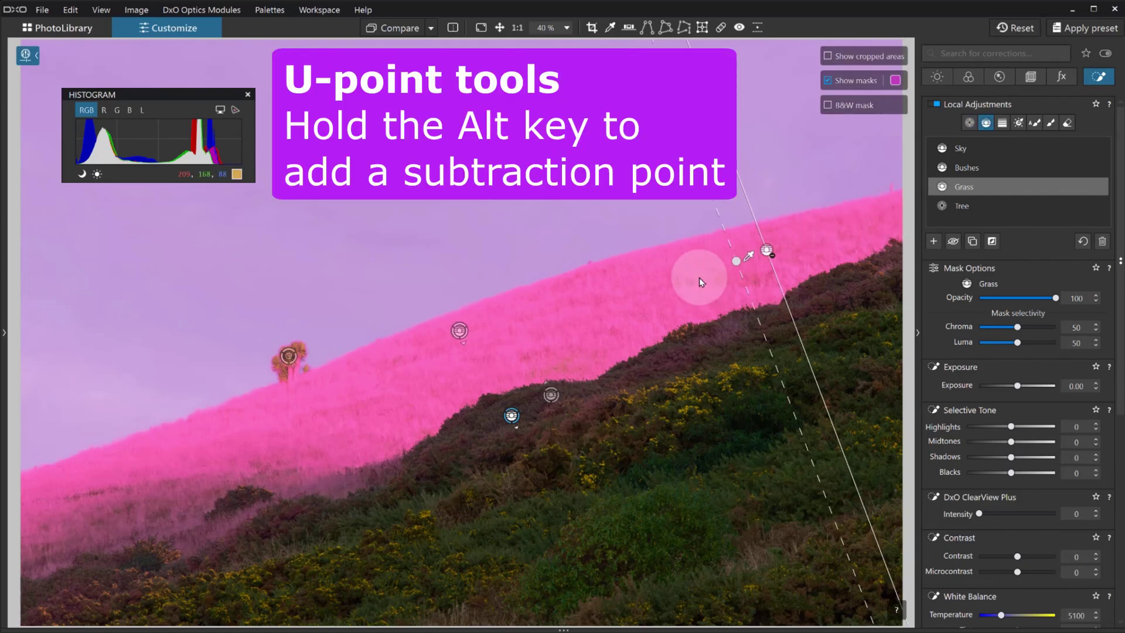
alt+click(750, 270)
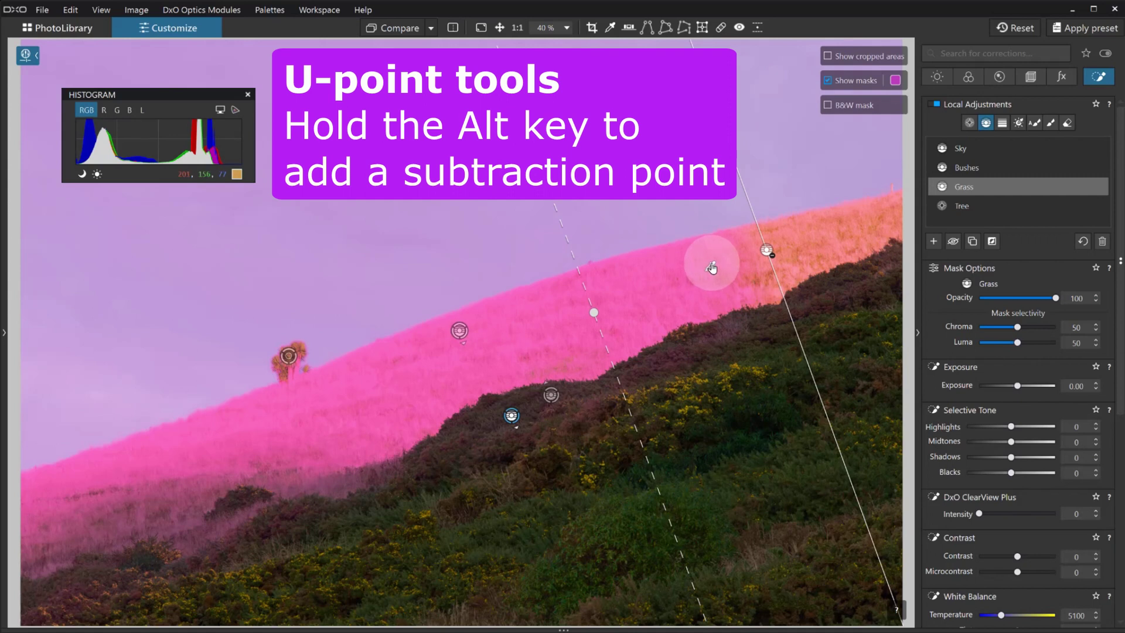
drag(767, 249, 821, 236)
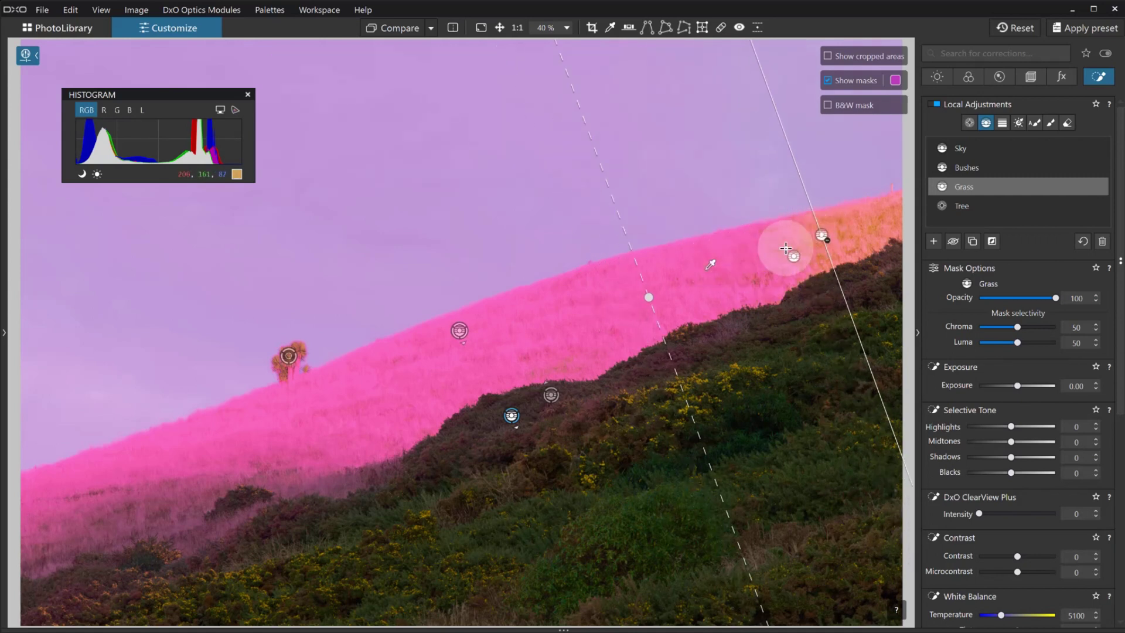
drag(649, 299, 627, 300)
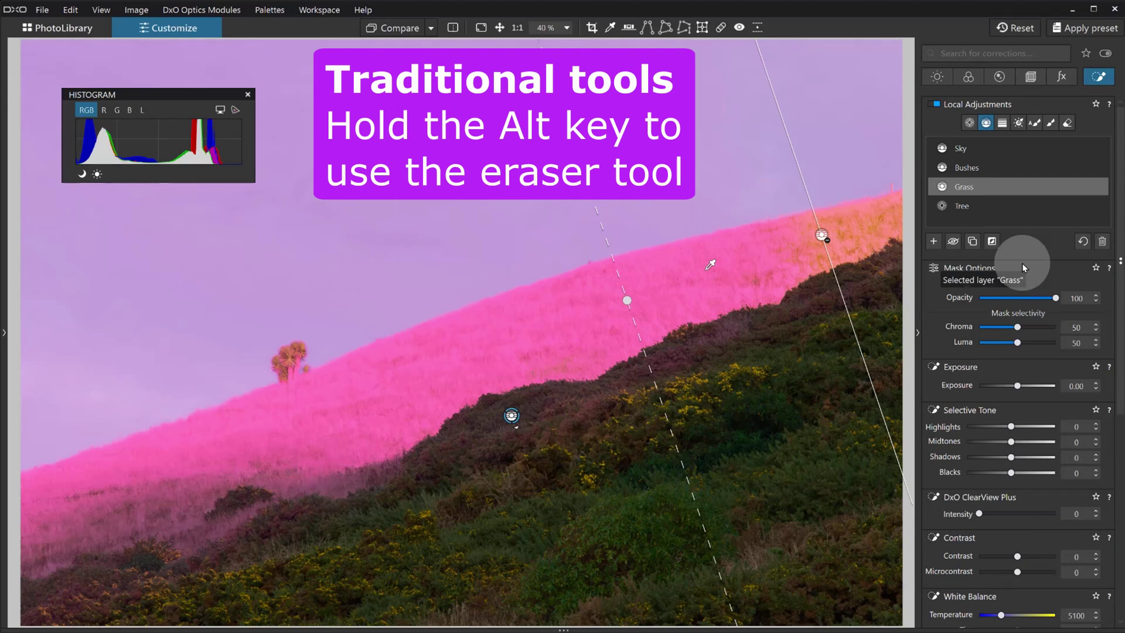
Deactivate the masking tools so the photo shows without the mask overlay.
click(1068, 122)
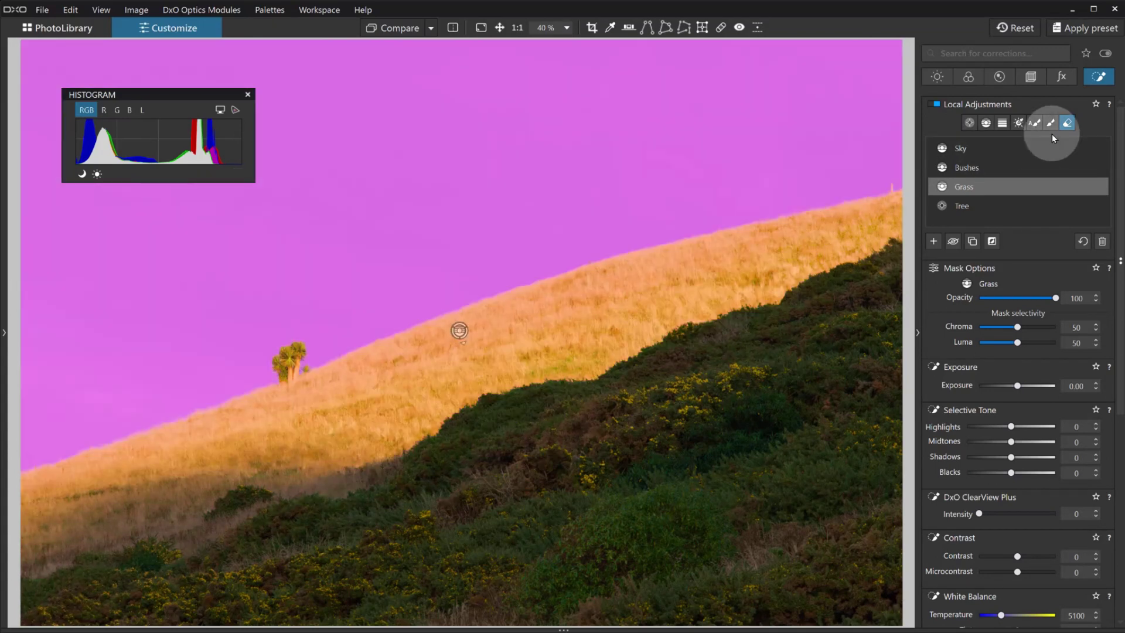
click(1067, 122)
click(971, 123)
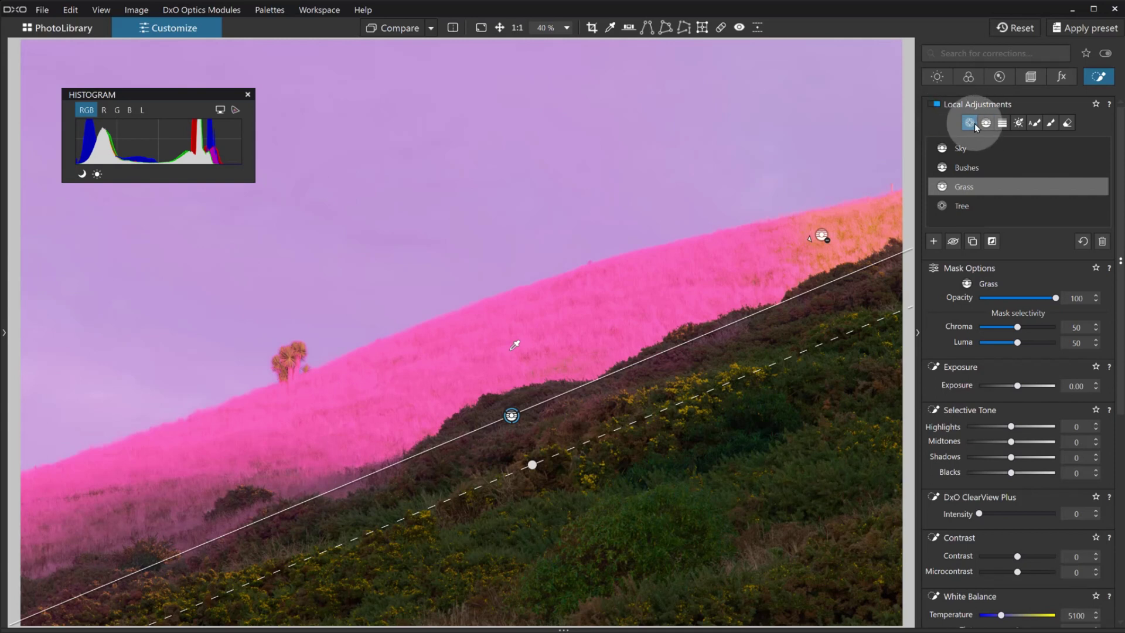
click(969, 123)
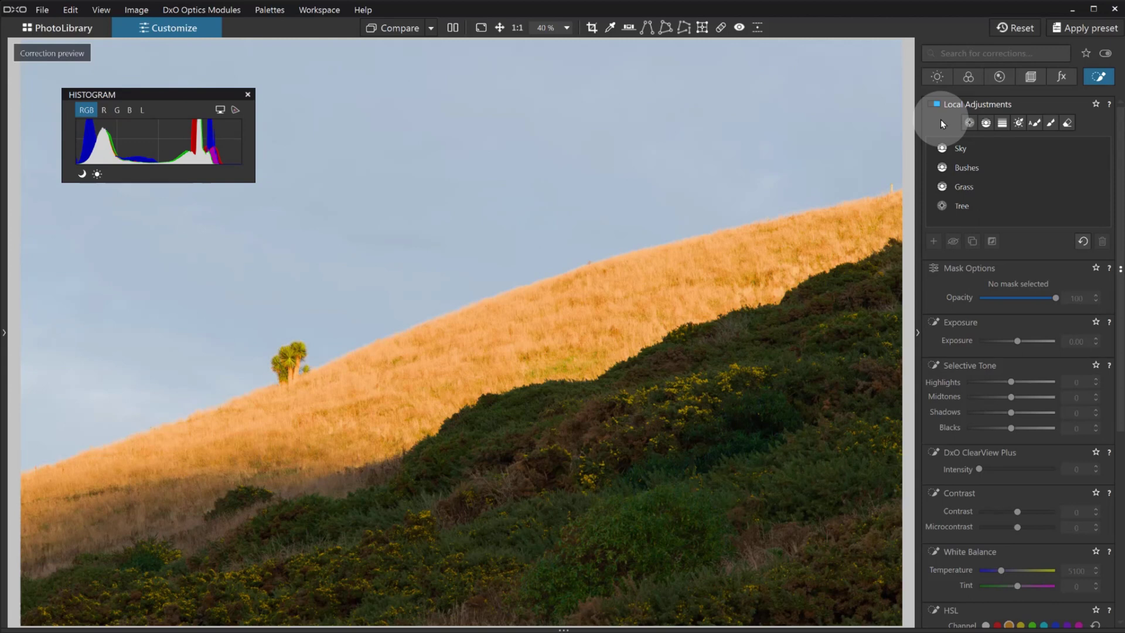
For the Sky mask, set the HSL blue channel's saturation to 56 and luminance to 58.
click(958, 147)
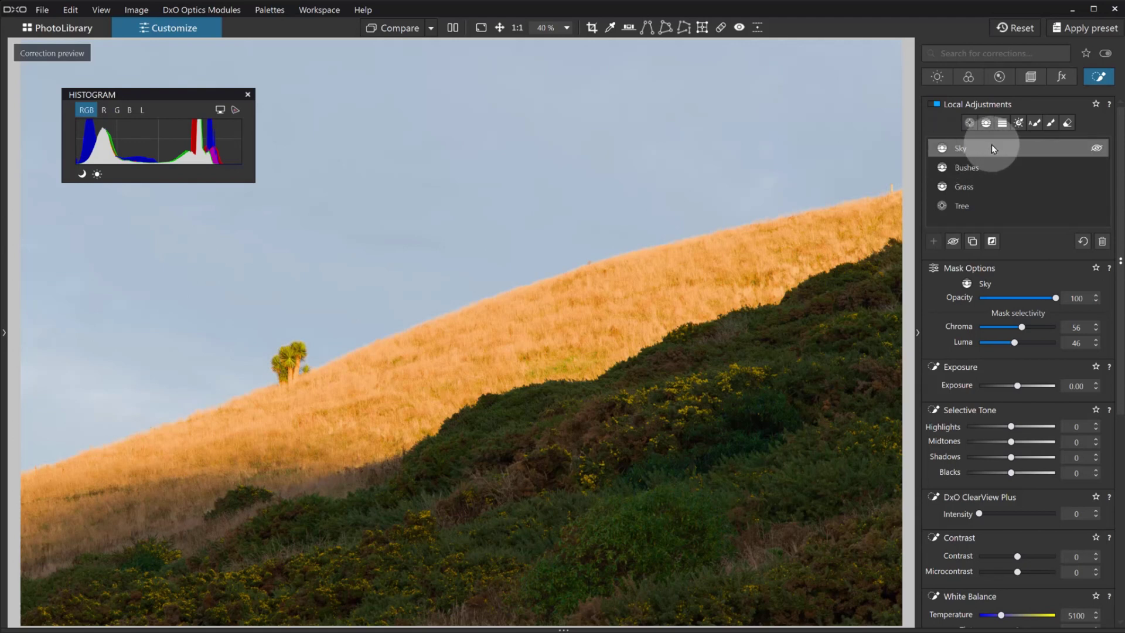
drag(1121, 234, 1120, 443)
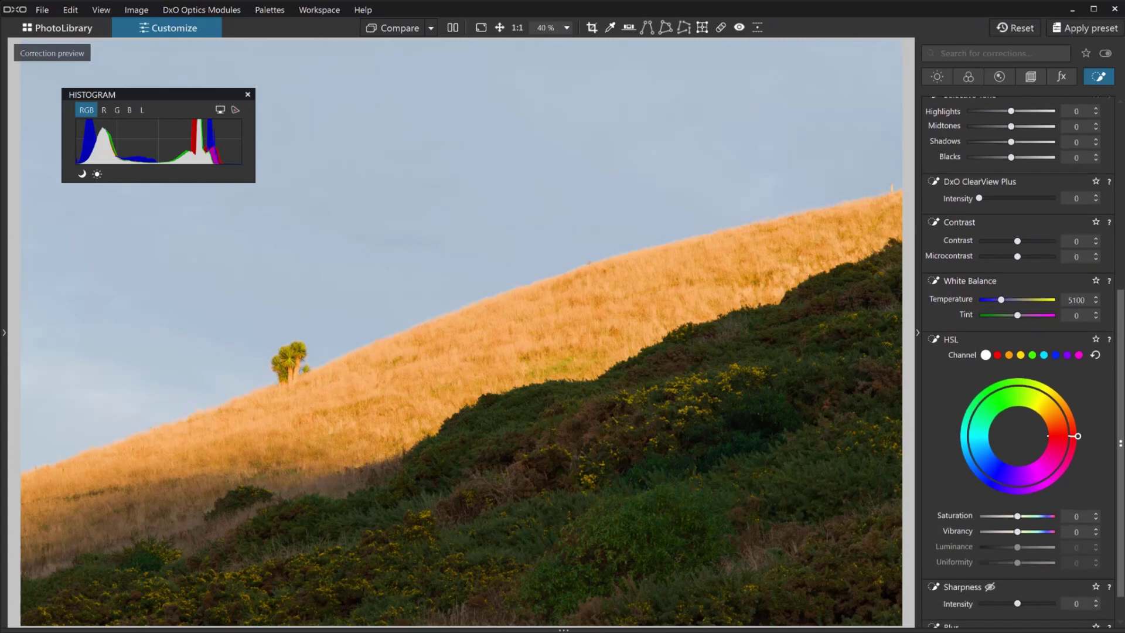
click(1056, 355)
drag(1022, 517, 1041, 552)
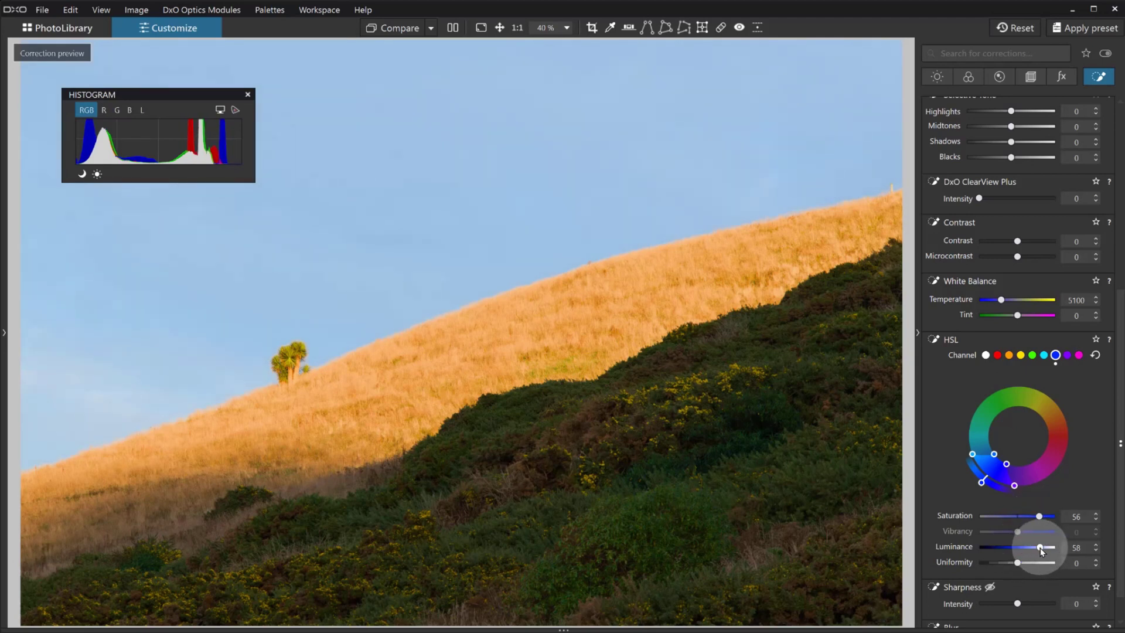
Set the Bushes mask's Selective Tone Shadows to 23 and Blacks to -8.
scroll(1111, 331, up, 4)
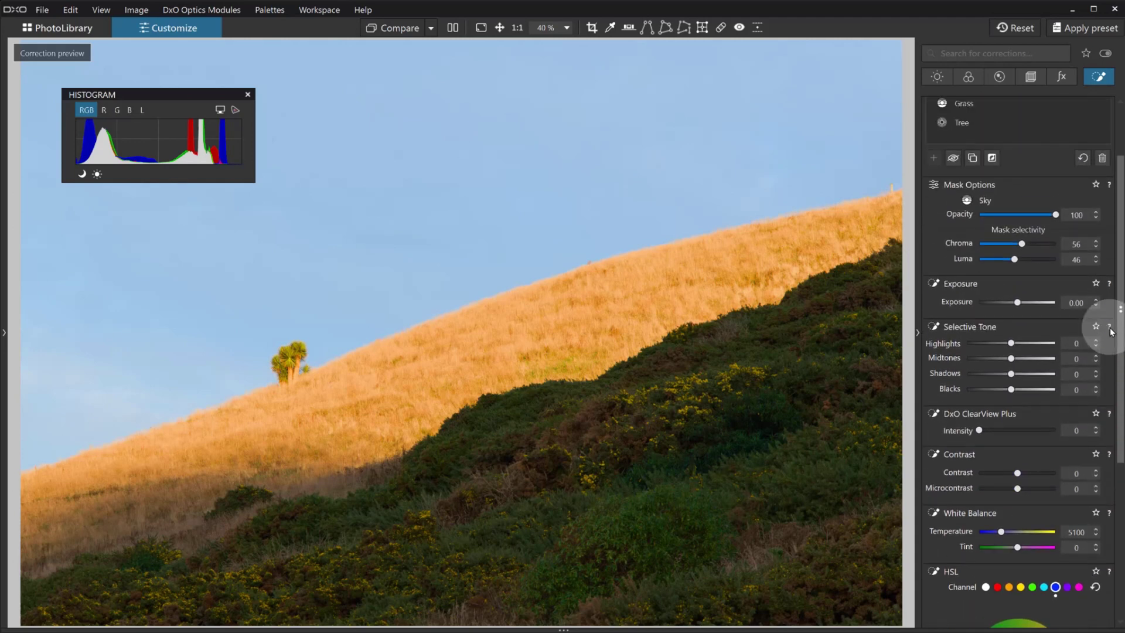
scroll(1111, 332, up, 2)
click(973, 169)
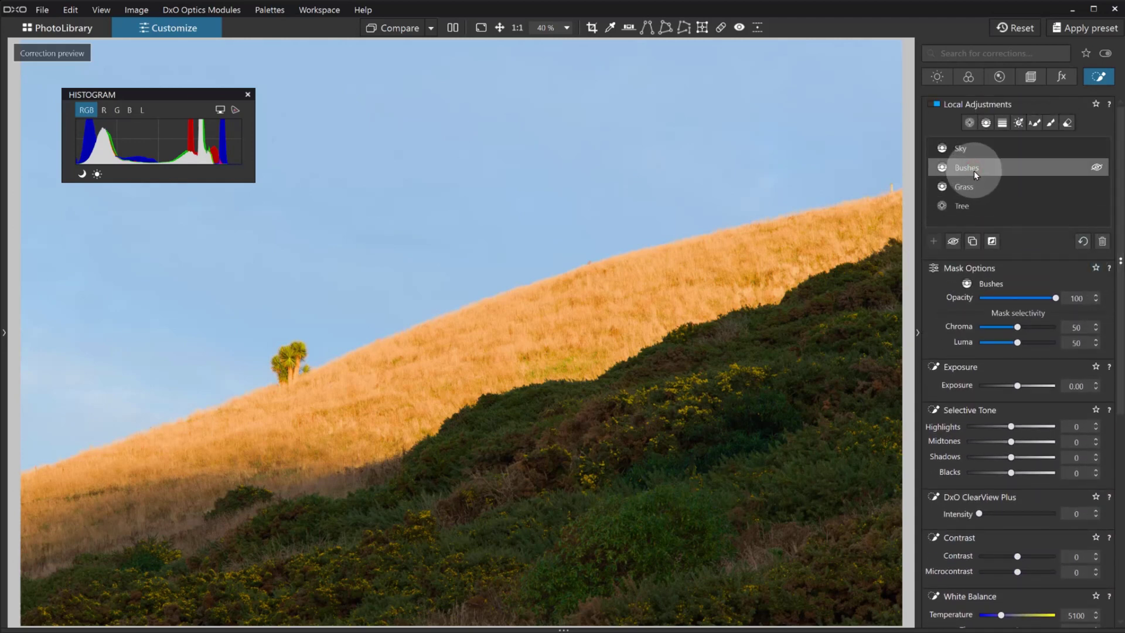
drag(1118, 213, 1122, 291)
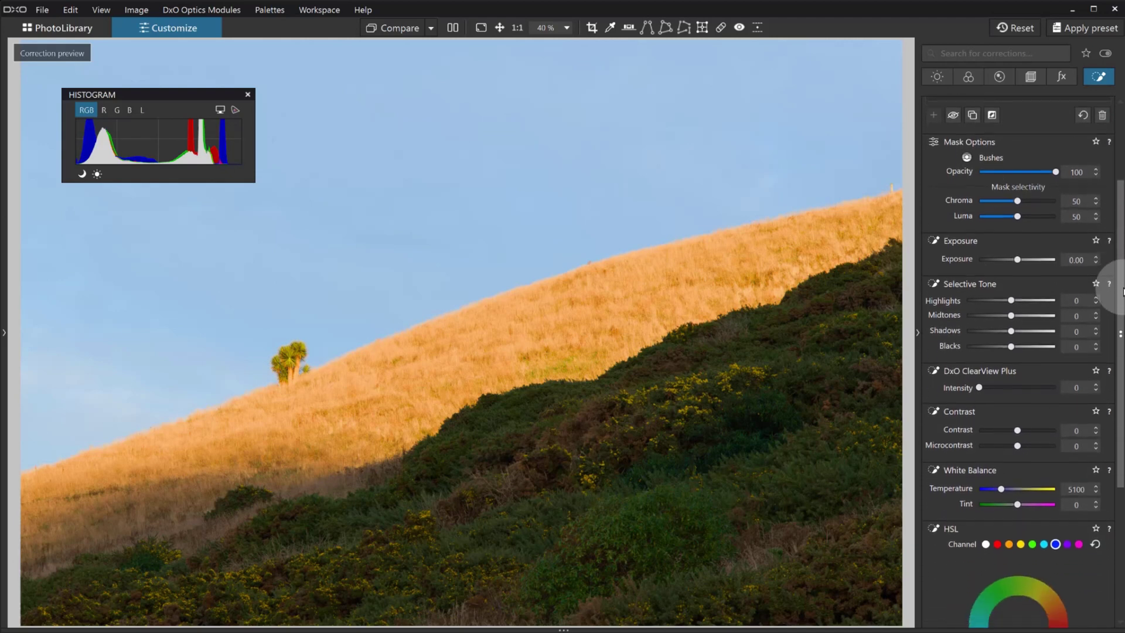
mouse_move(1010, 330)
mouse_down()
mouse_move(1023, 333)
mouse_move(1008, 347)
mouse_up()
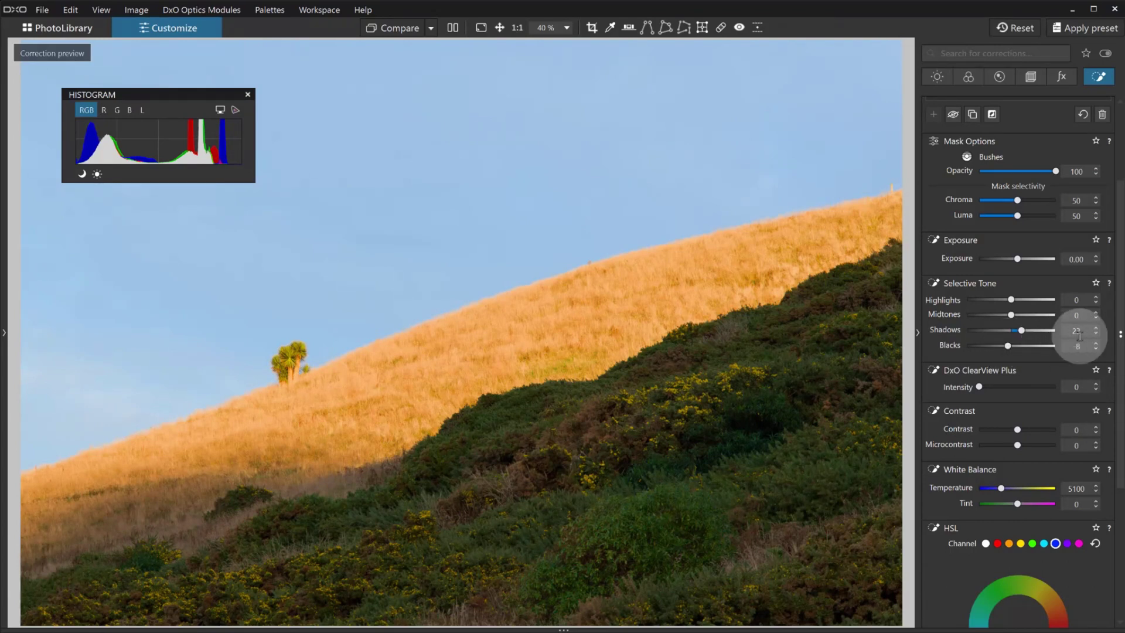
drag(1120, 332, 1121, 290)
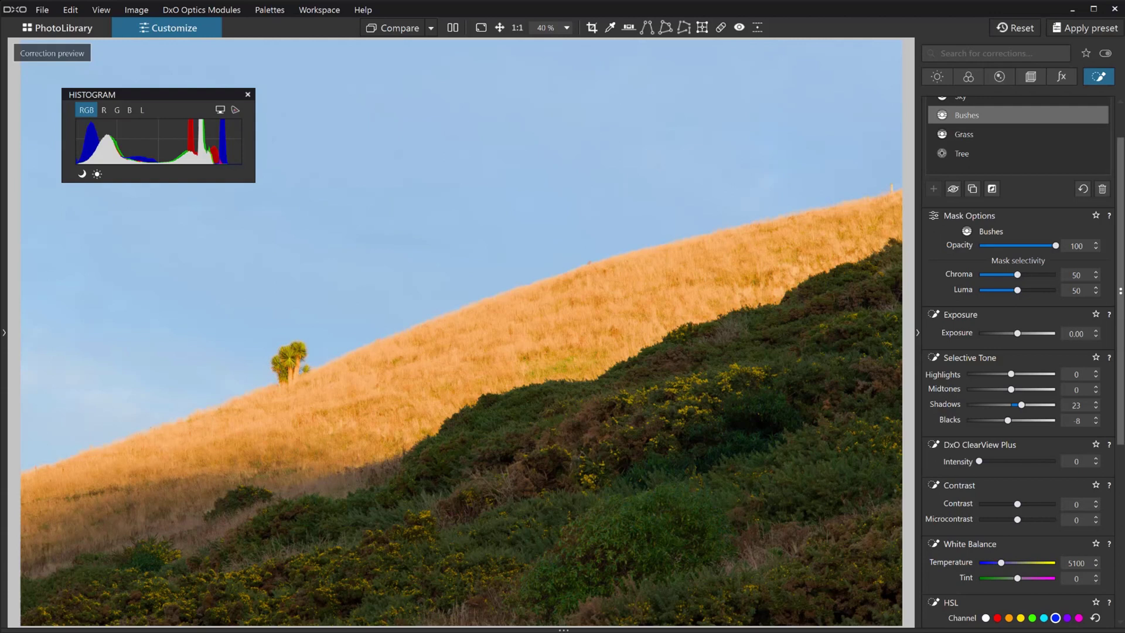
For the Grass mask, set the HSL orange channel's saturation to -8 and luminance to -7.
scroll(1032, 205, up, 2)
click(975, 188)
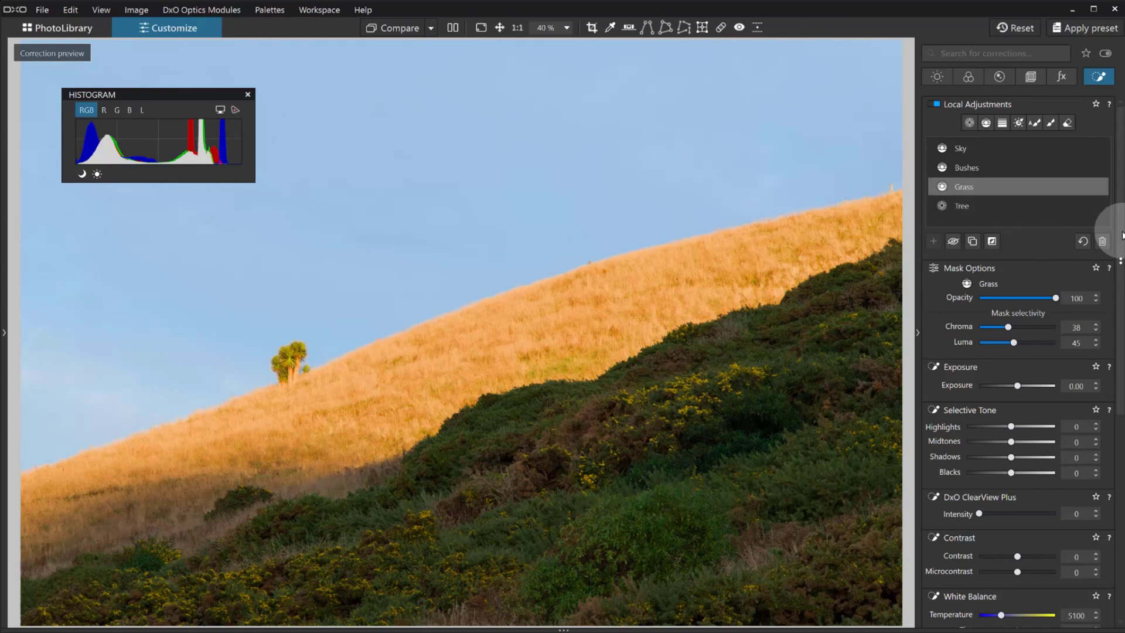
drag(1122, 235, 1121, 414)
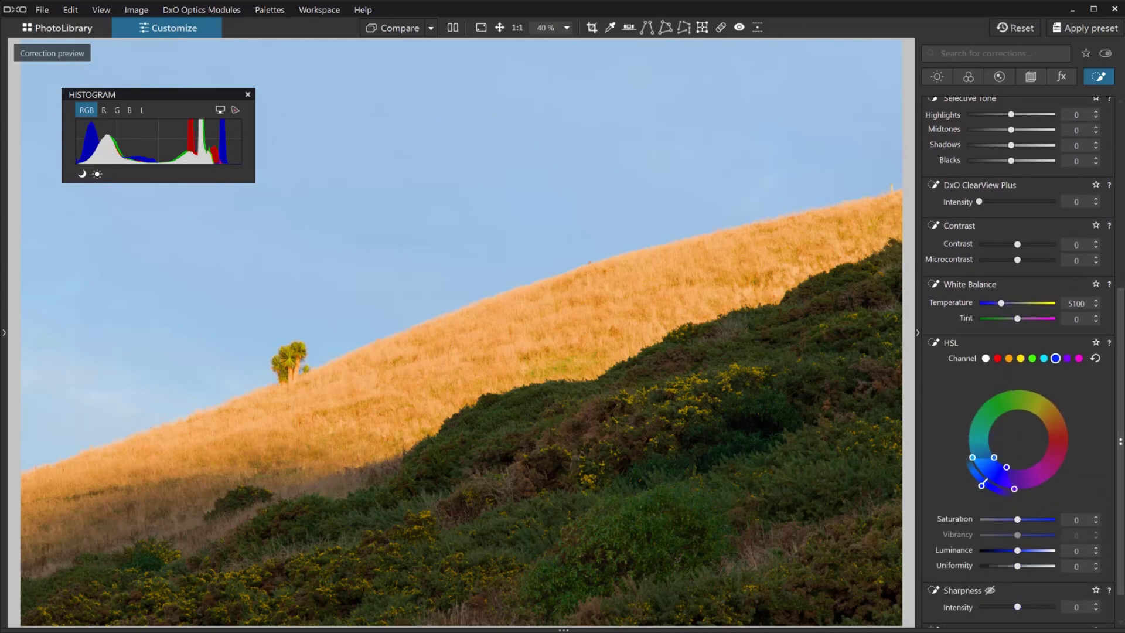
click(1022, 362)
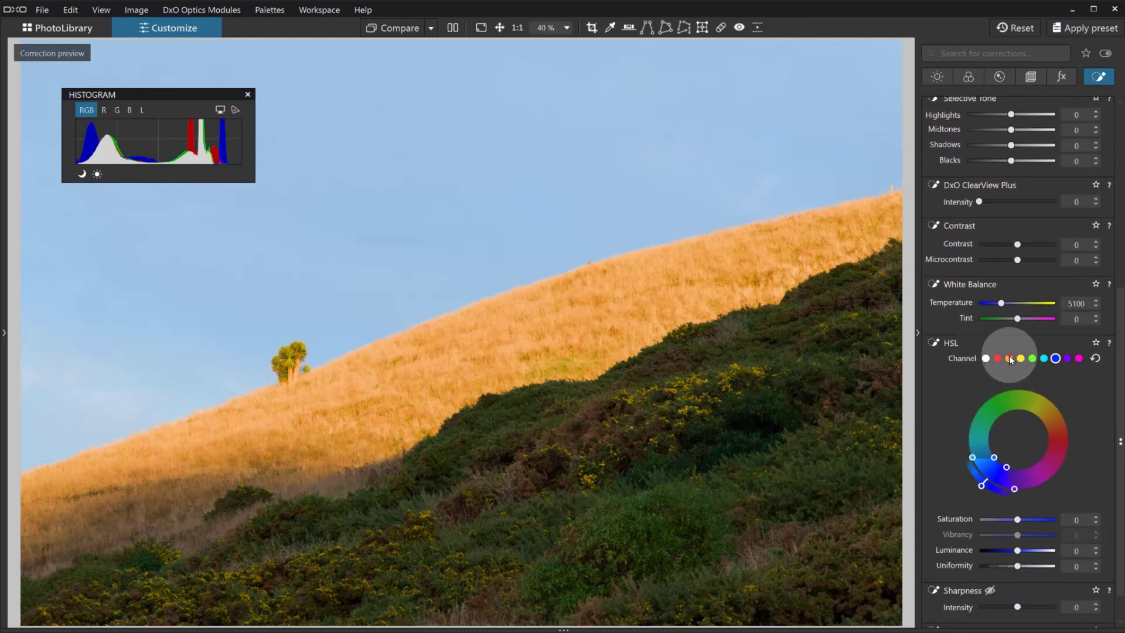
click(1009, 358)
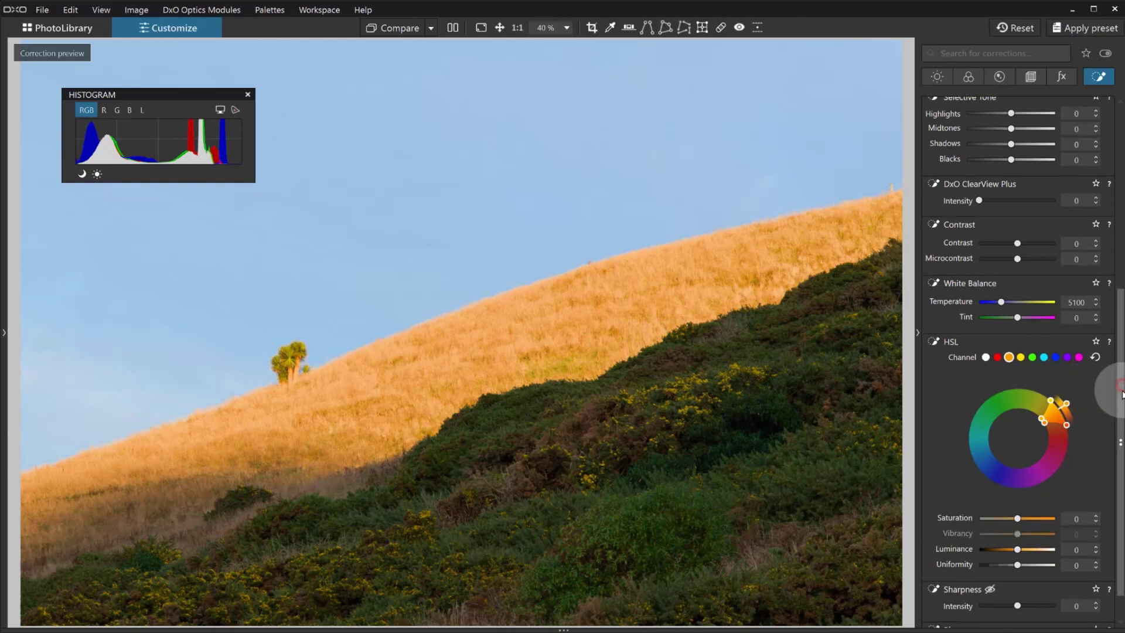
scroll(1100, 422, down, 1)
click(1095, 492)
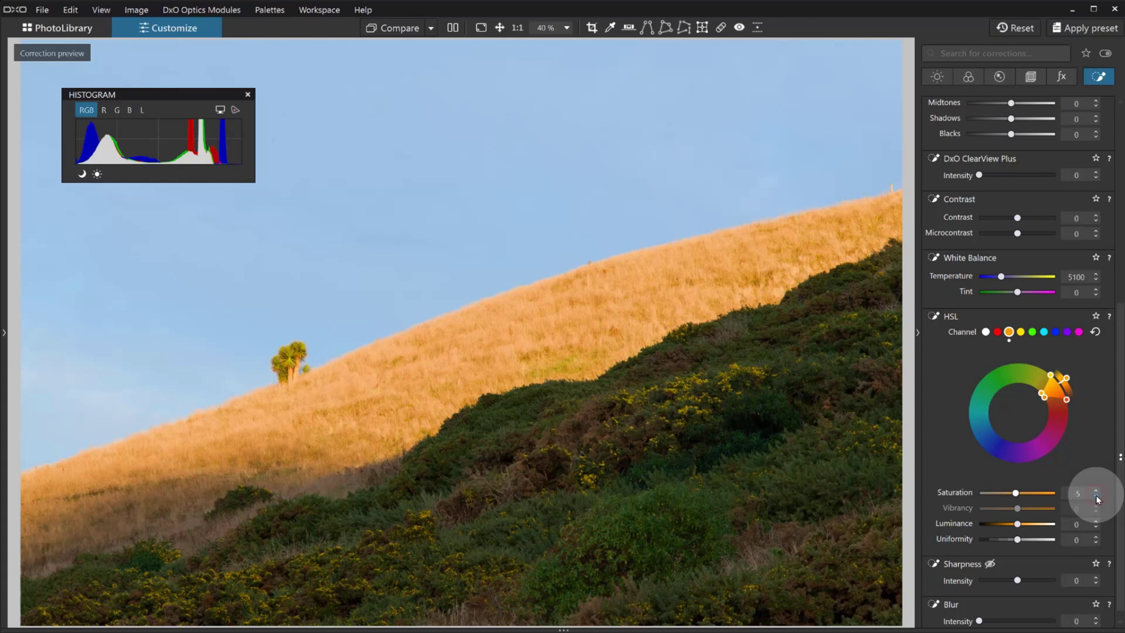
mouse_move(1096, 496)
mouse_down()
mouse_move(1099, 531)
mouse_move(1085, 516)
mouse_move(1095, 497)
mouse_up()
click(1096, 499)
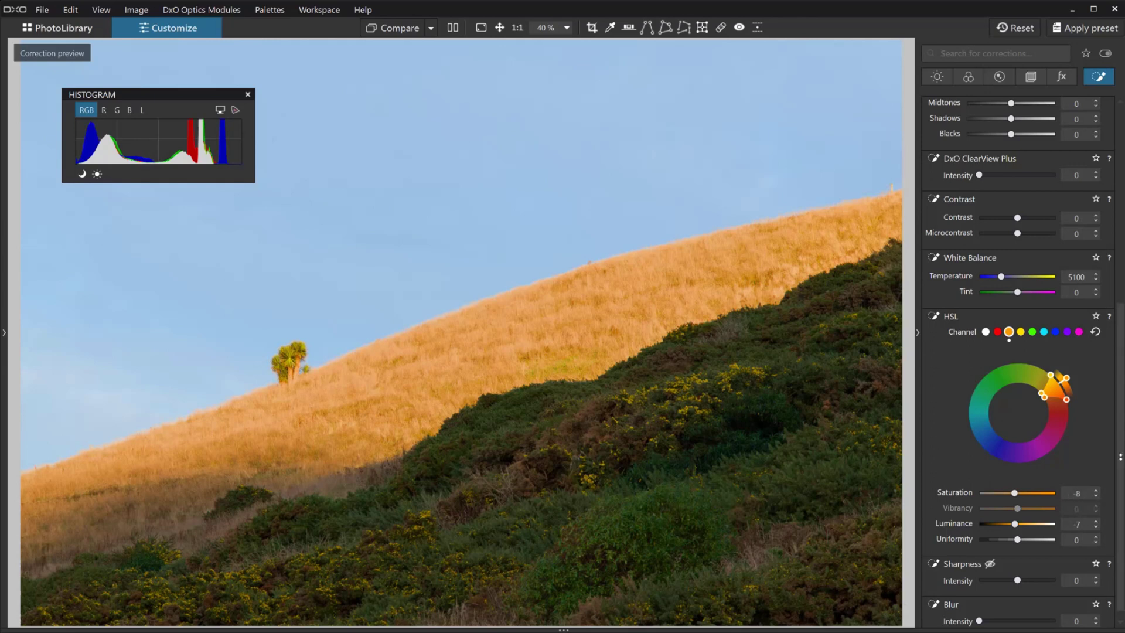
Darken the Tree mask by setting its Exposure to -0.67.
drag(1116, 432, 1116, 187)
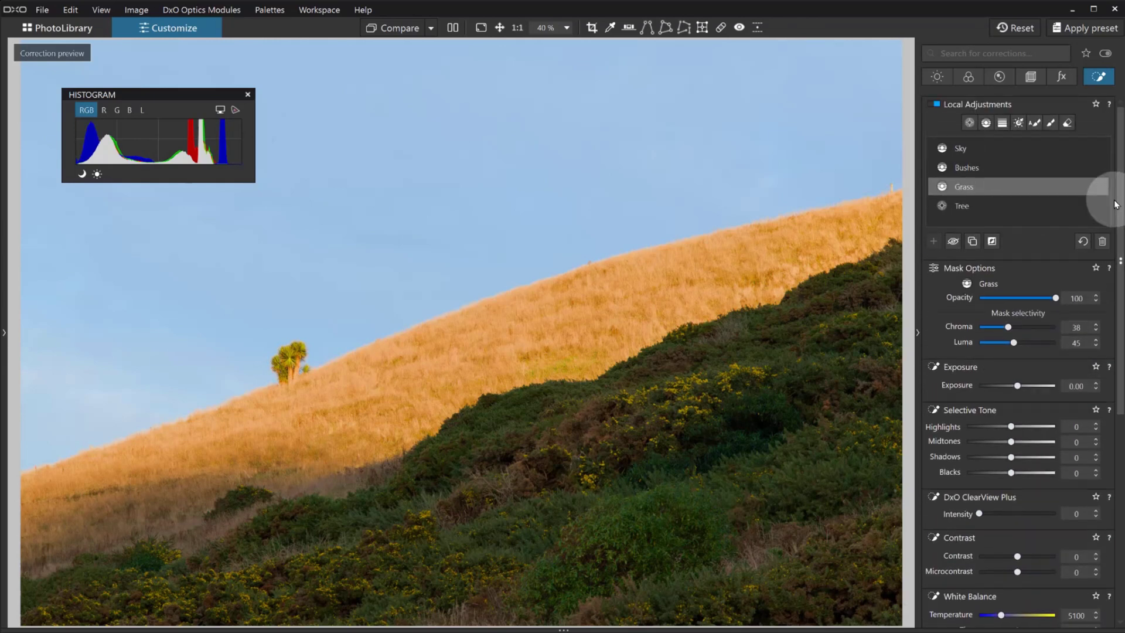
click(977, 205)
scroll(1105, 252, down, 2)
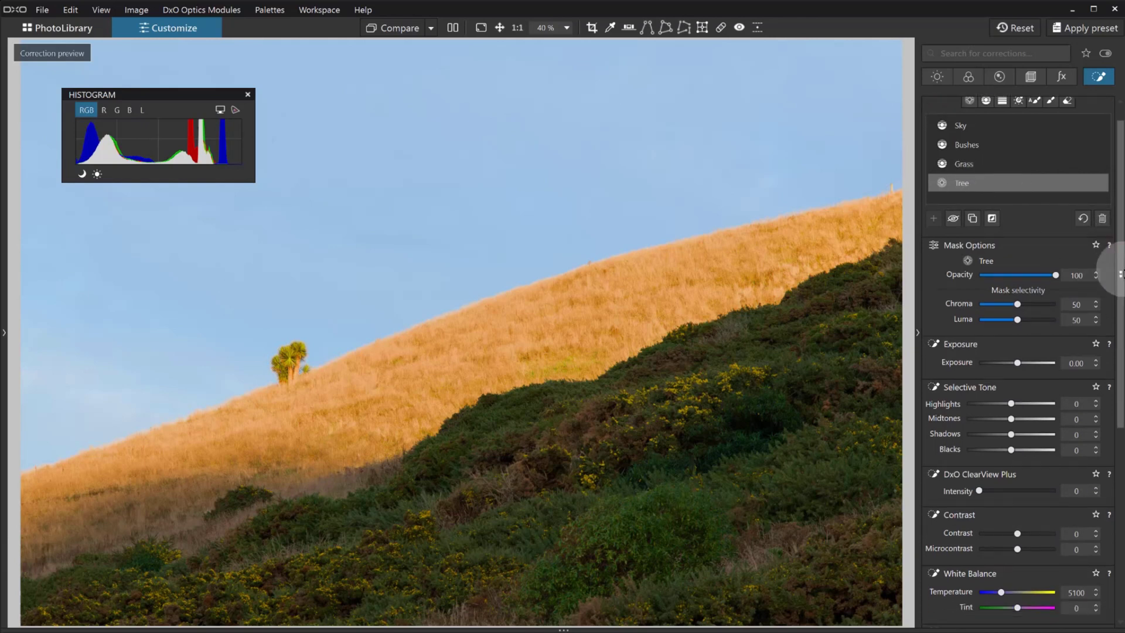
drag(1019, 284, 1011, 284)
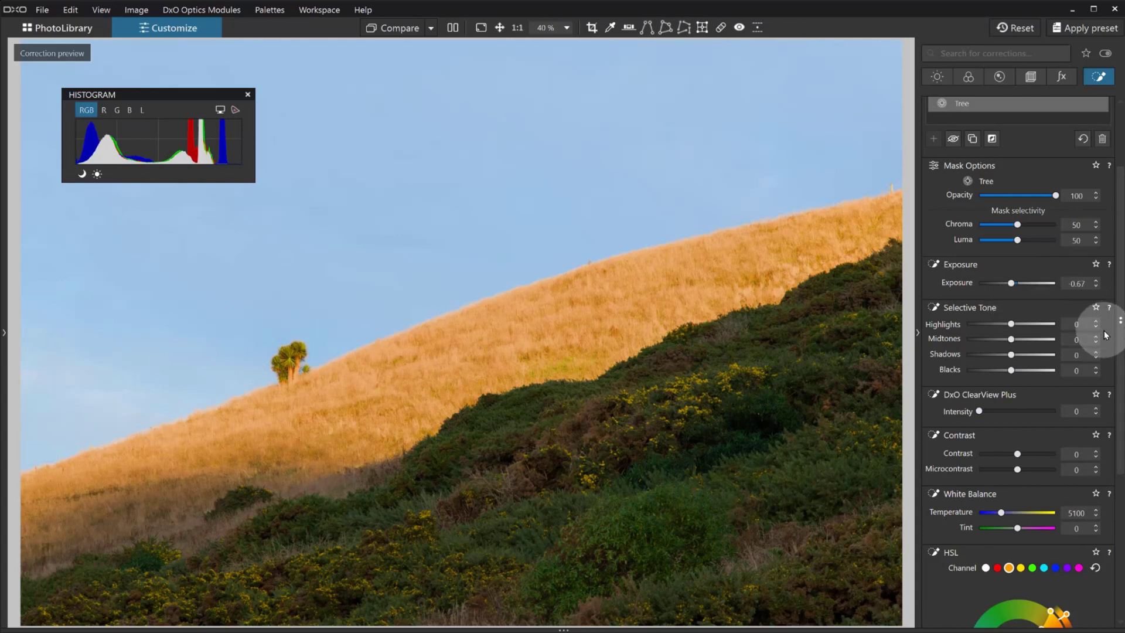
drag(1118, 347, 1121, 281)
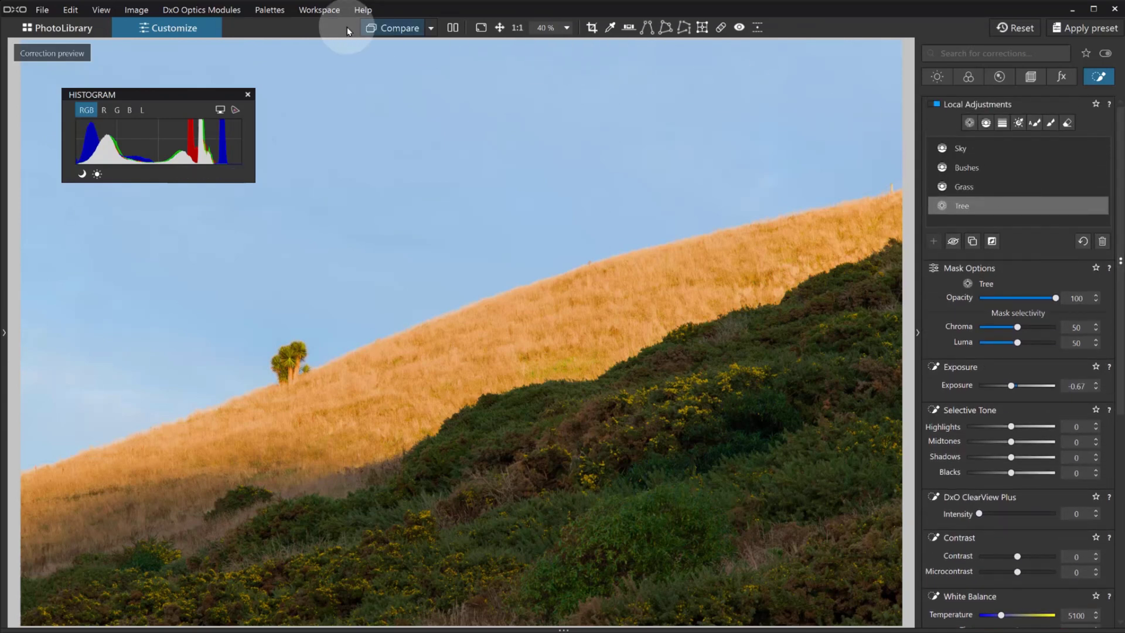
Compare the corrected photo with the uncorrected version, switching back and forth between the two.
click(386, 30)
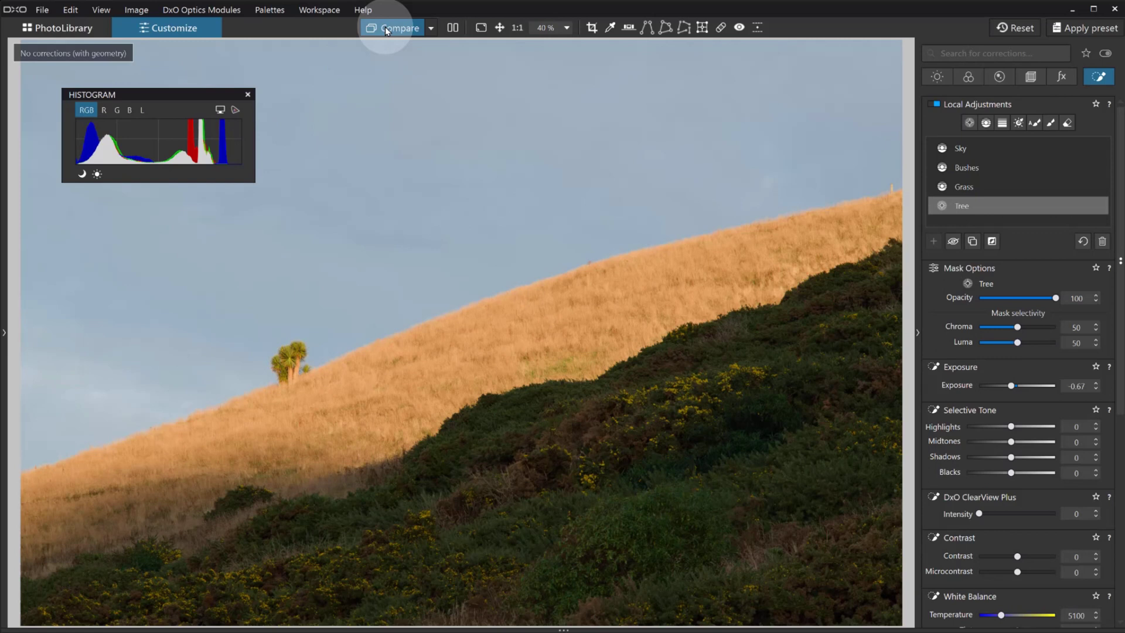
click(386, 30)
click(387, 29)
click(386, 30)
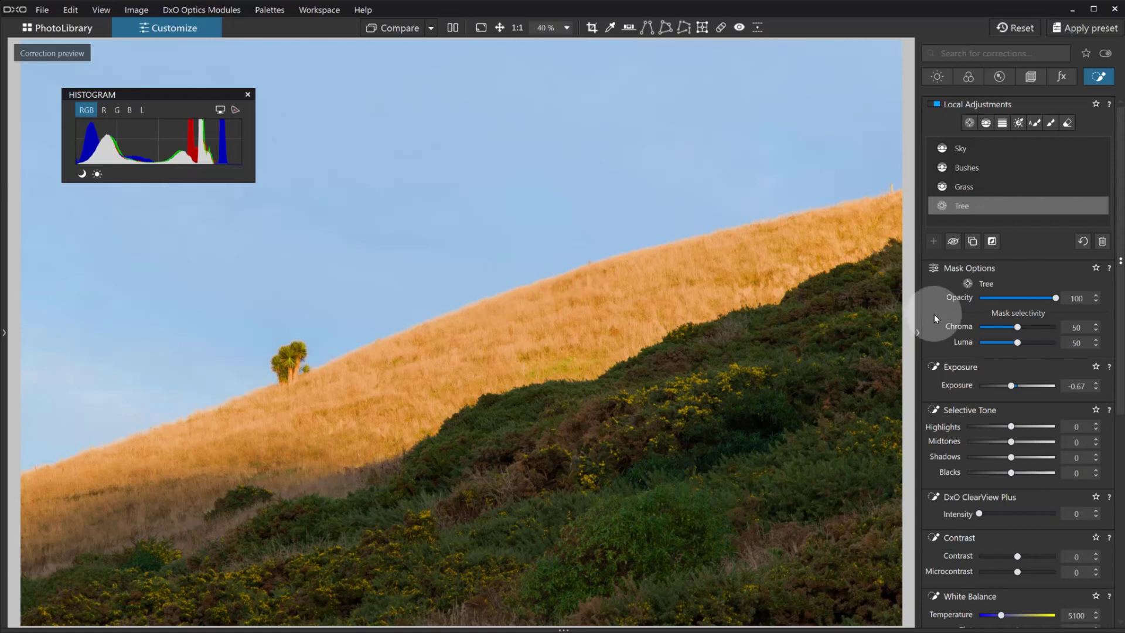
Set the Grass mask's selectivity to Chroma 33 and Luma 30, and activate the control point tool to display the masks.
click(966, 186)
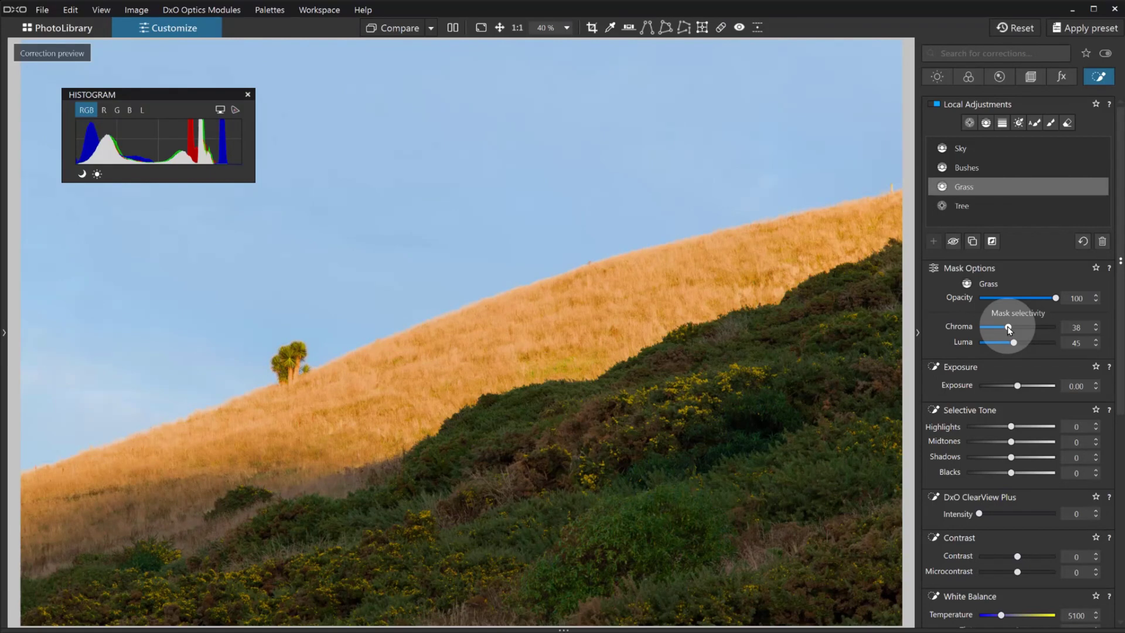
mouse_move(1013, 342)
mouse_down()
mouse_move(1002, 343)
mouse_move(1006, 330)
mouse_up()
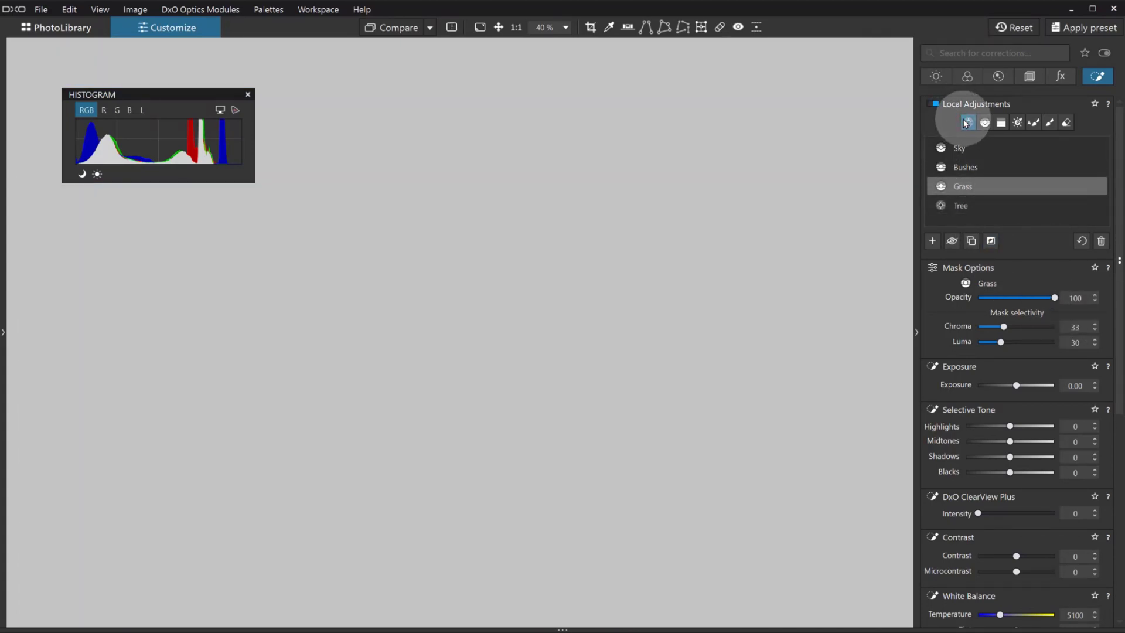
click(968, 122)
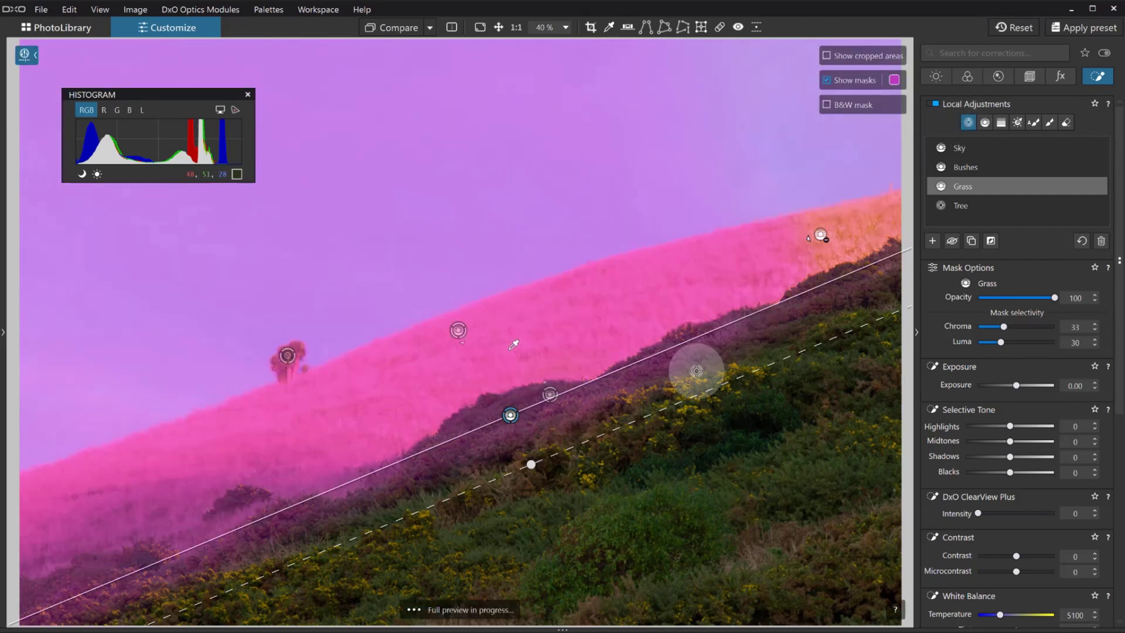